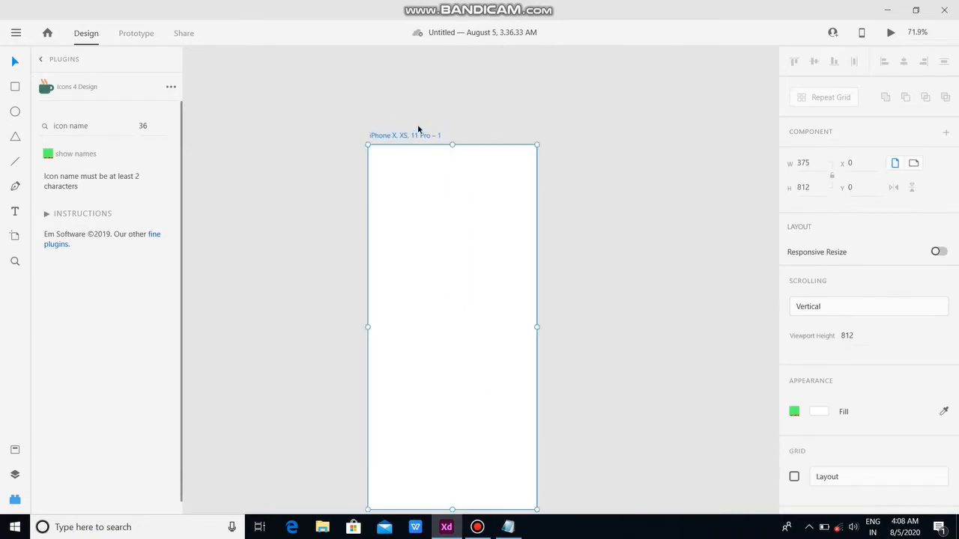
Draw a circle about 217 wide and 211 high in the centre of the black artboard
{"action": "left_click", "coordinate": [15, 112]}
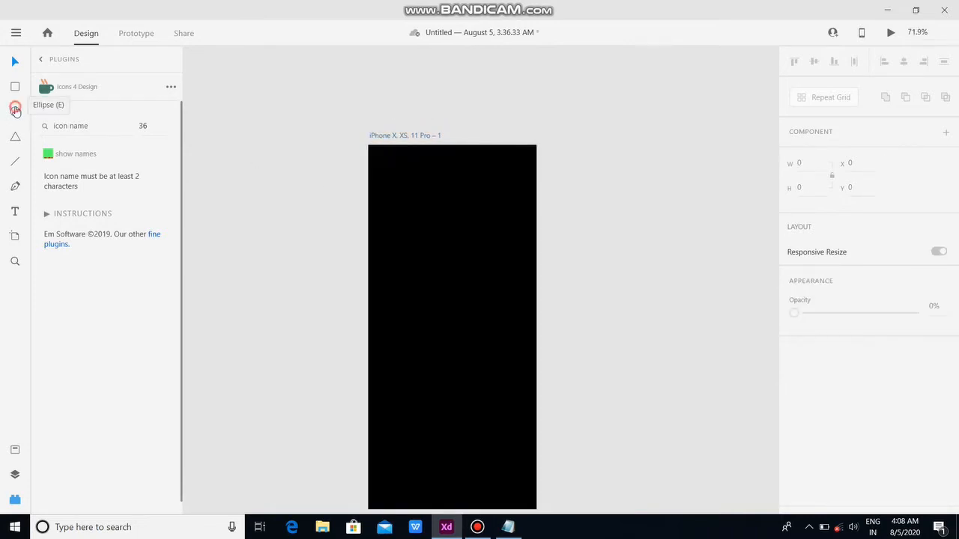
{"action": "left_click", "coordinate": [412, 282]}
{"action": "left_click_drag", "start_coordinate": [444, 318], "coordinate": [509, 378]}
{"action": "left_click", "coordinate": [20, 67]}
{"action": "left_click_drag", "start_coordinate": [460, 342], "coordinate": [452, 357]}
{"action": "scroll", "coordinate": [451, 358], "scroll_direction": "down", "scroll_amount": 3}
{"action": "scroll", "coordinate": [451, 391], "scroll_direction": "up", "scroll_amount": 2}
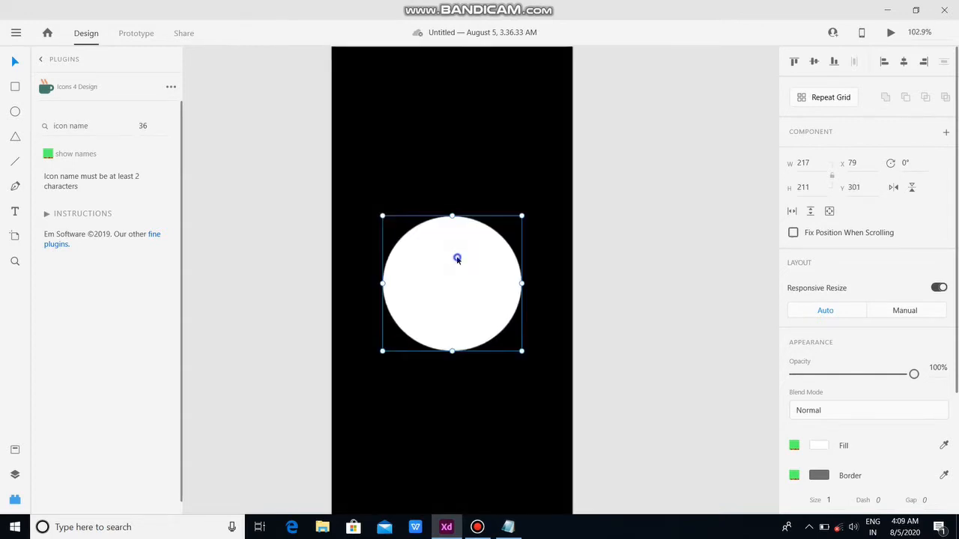
Duplicate the white circle and place the copy directly beside the original
{"action": "right_click", "coordinate": [457, 260]}
{"action": "left_click", "coordinate": [489, 97]}
{"action": "left_click_drag", "start_coordinate": [471, 275], "coordinate": [611, 273]}
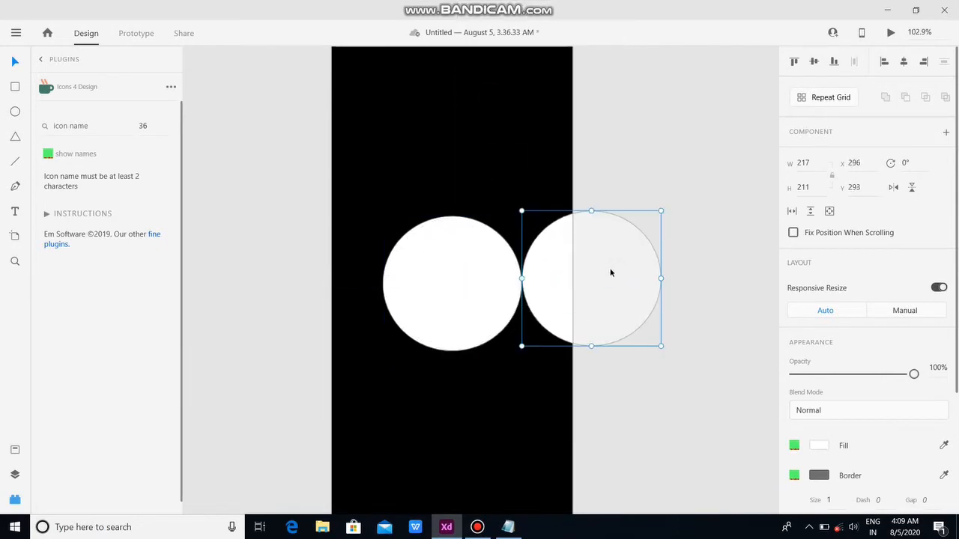
Set the duplicate circle's border size to 7 and remove the border from the original circle
{"action": "left_click", "coordinate": [794, 476]}
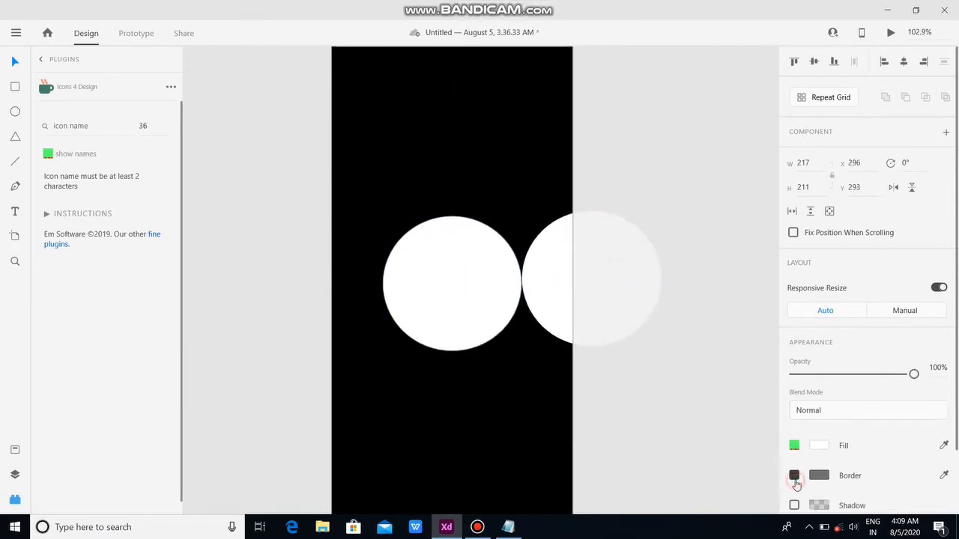
{"action": "left_click", "coordinate": [794, 476]}
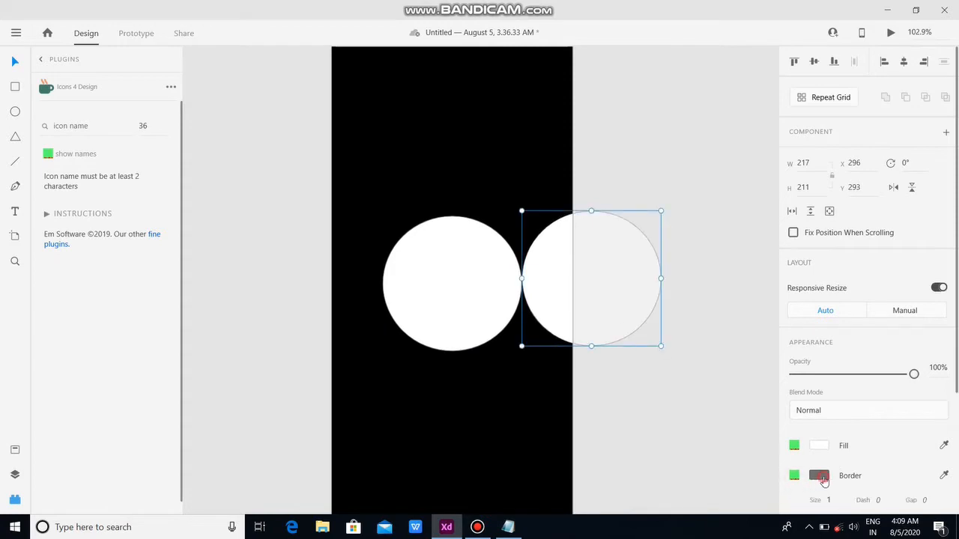
{"action": "left_click", "coordinate": [823, 480]}
{"action": "left_click", "coordinate": [493, 295]}
{"action": "left_click", "coordinate": [492, 300]}
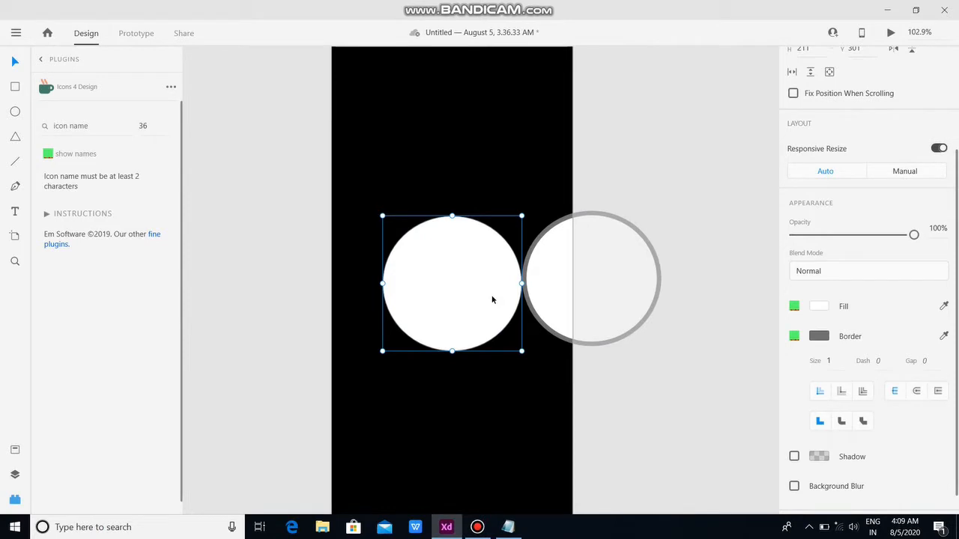
{"action": "left_click", "coordinate": [795, 336]}
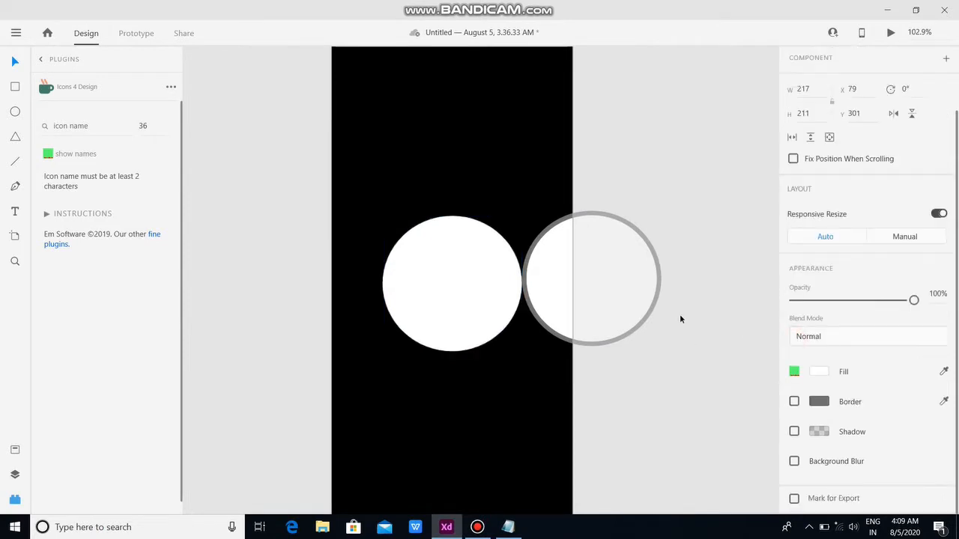
Scale the bordered circle down to about 207 by 201 and centre it on the borderless circle
{"action": "left_click", "coordinate": [655, 290]}
{"action": "left_click_drag", "start_coordinate": [634, 287], "coordinate": [533, 299]}
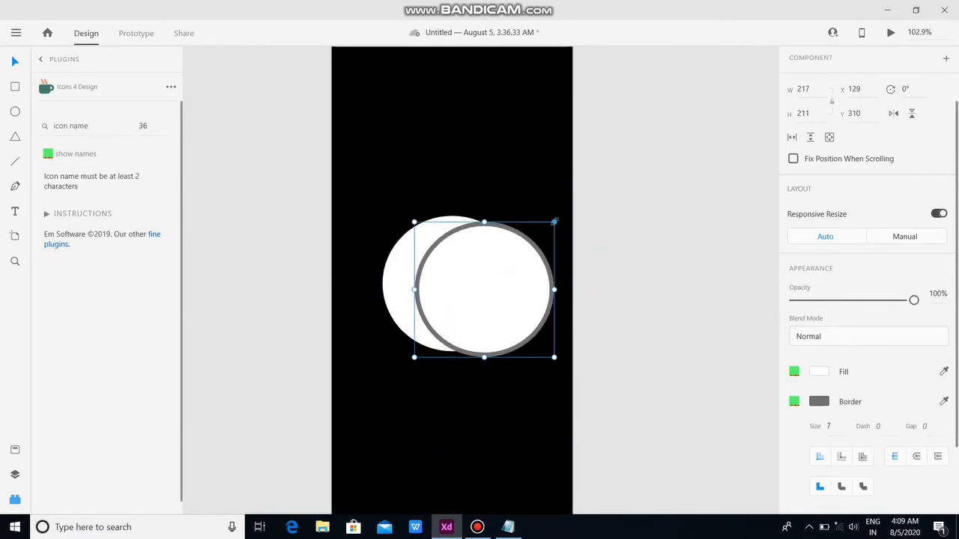
{"action": "left_click_drag", "start_coordinate": [555, 222], "coordinate": [547, 228]}
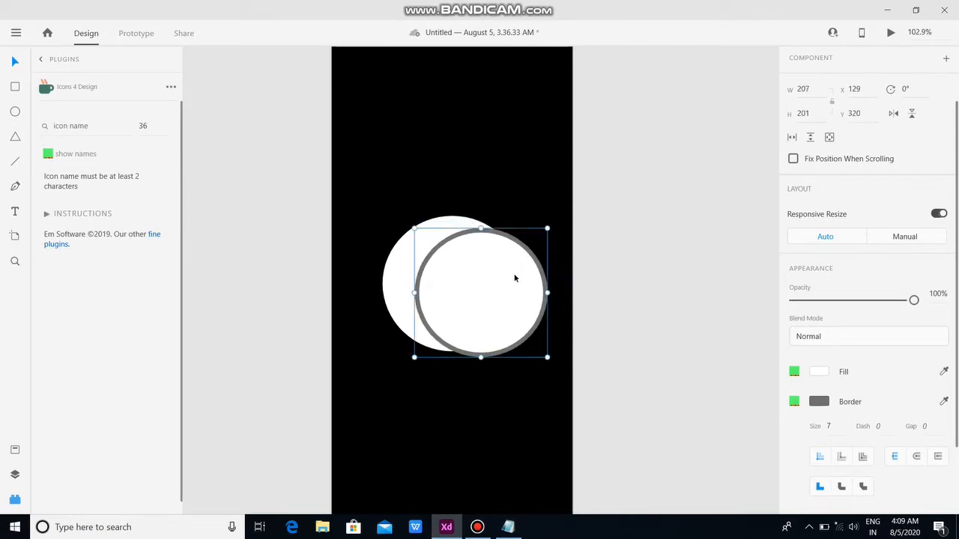
{"action": "left_click_drag", "start_coordinate": [509, 278], "coordinate": [484, 270]}
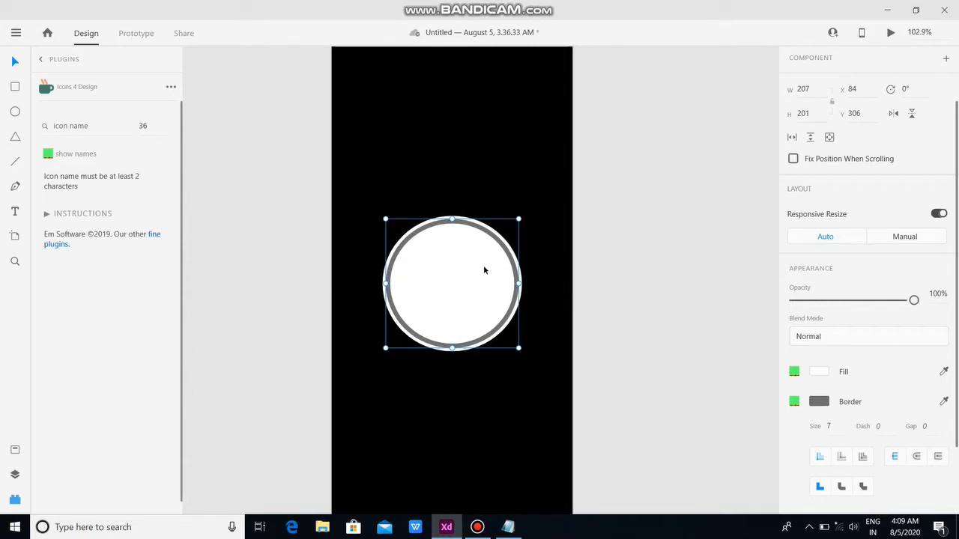
Lower the bordered circle's opacity to 27% and fill the larger circle behind it with dark grey #2A2A2A
{"action": "left_click_drag", "start_coordinate": [913, 300], "coordinate": [823, 308]}
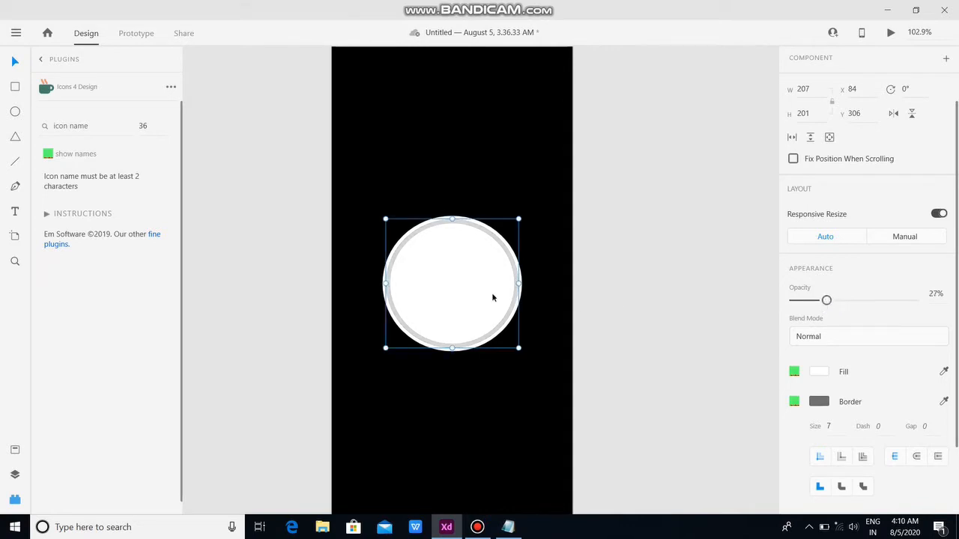
{"action": "left_click", "coordinate": [819, 445]}
{"action": "left_click_drag", "start_coordinate": [655, 411], "coordinate": [628, 429]}
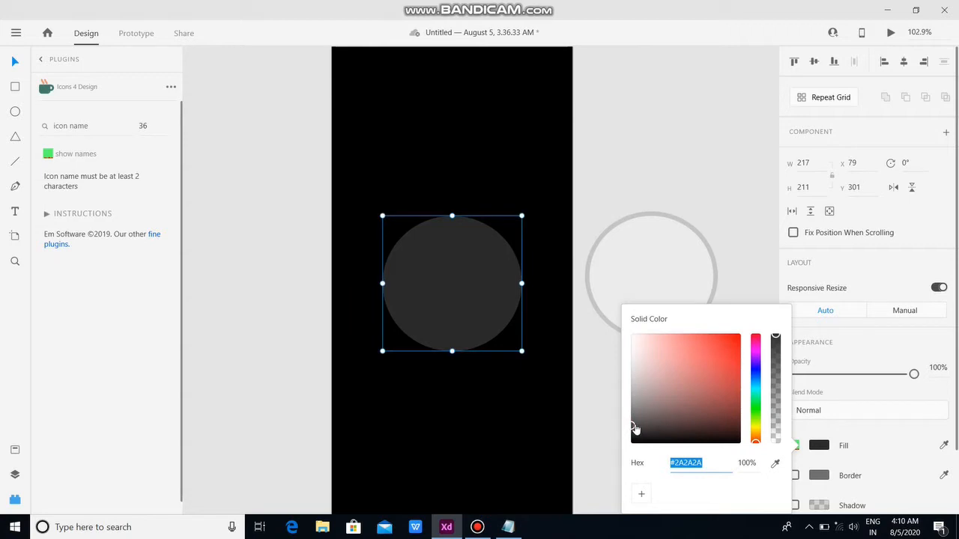
{"action": "left_click_drag", "start_coordinate": [629, 257], "coordinate": [433, 266]}
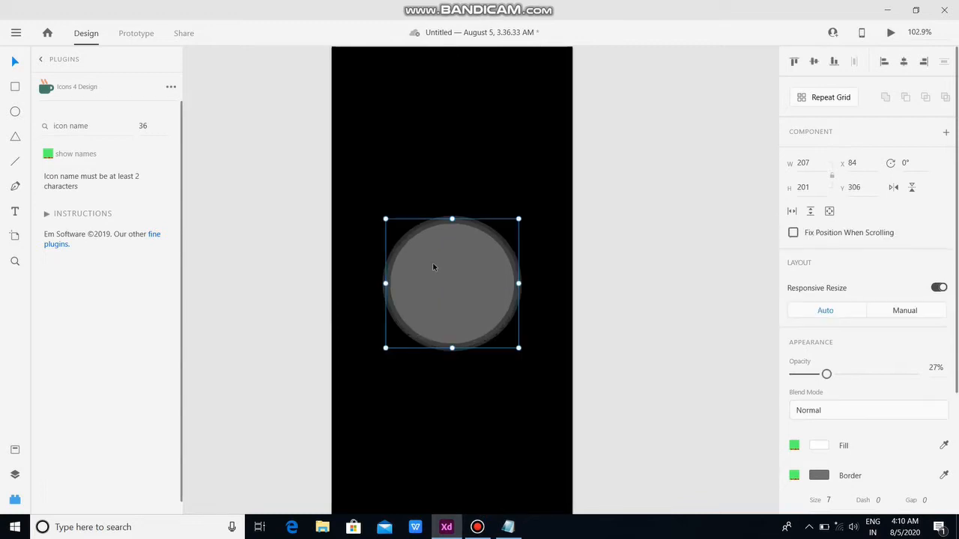
Give the translucent inner circle a white #FFFFFF border and a near-black fill
{"action": "left_click", "coordinate": [819, 476]}
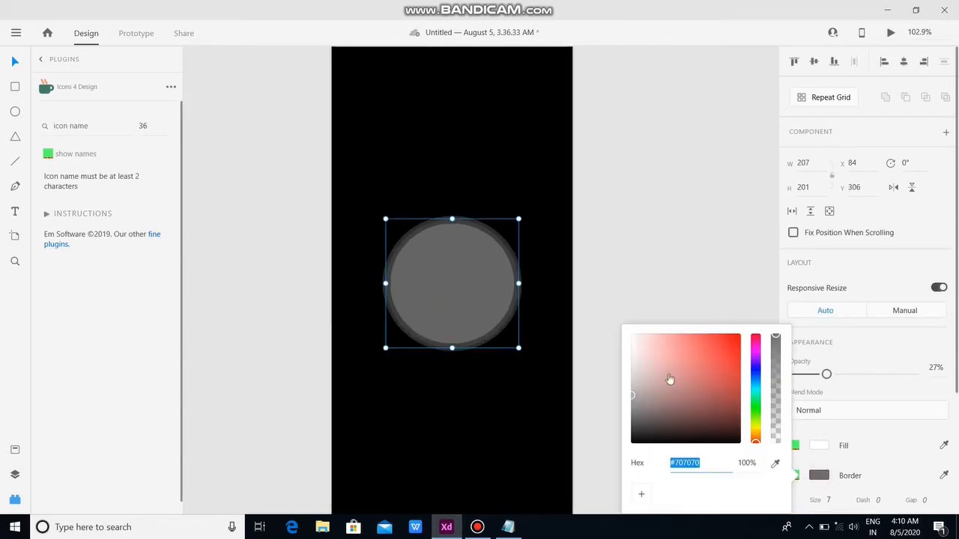
{"action": "left_click_drag", "start_coordinate": [670, 380], "coordinate": [605, 310]}
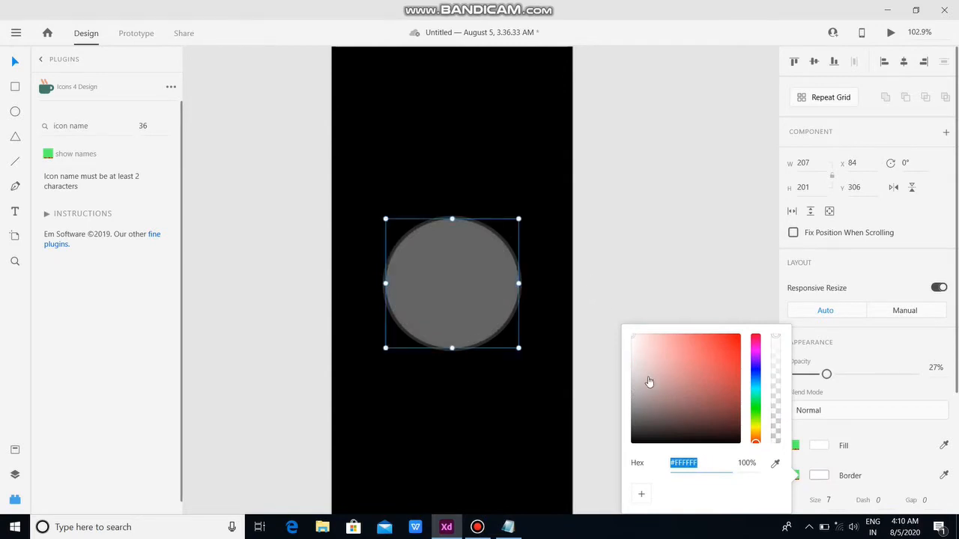
{"action": "left_click", "coordinate": [886, 449]}
{"action": "left_click", "coordinate": [819, 446]}
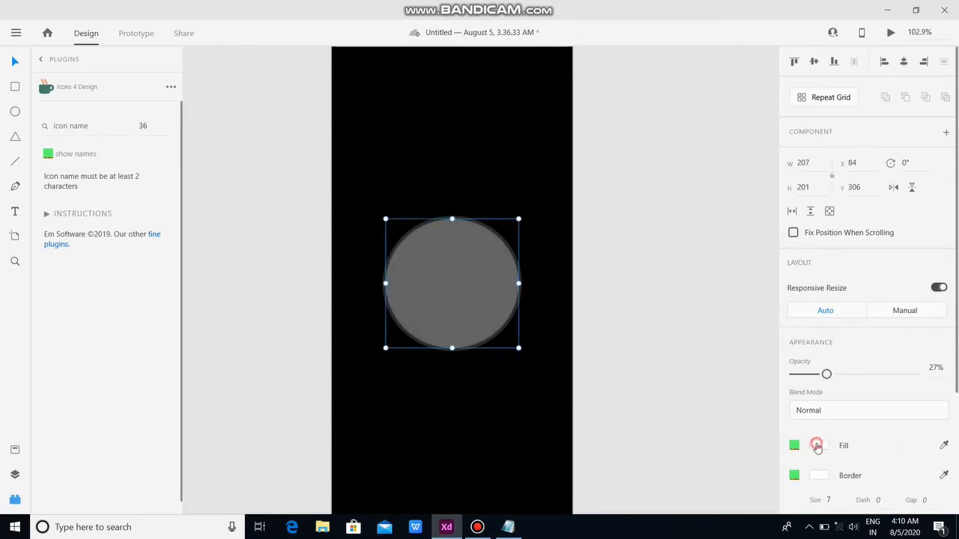
{"action": "mouse_move", "coordinate": [646, 393]}
{"action": "left_mouse_down"}
{"action": "mouse_move", "coordinate": [626, 448]}
{"action": "mouse_move", "coordinate": [627, 437]}
{"action": "left_mouse_up"}
{"action": "left_click", "coordinate": [646, 210]}
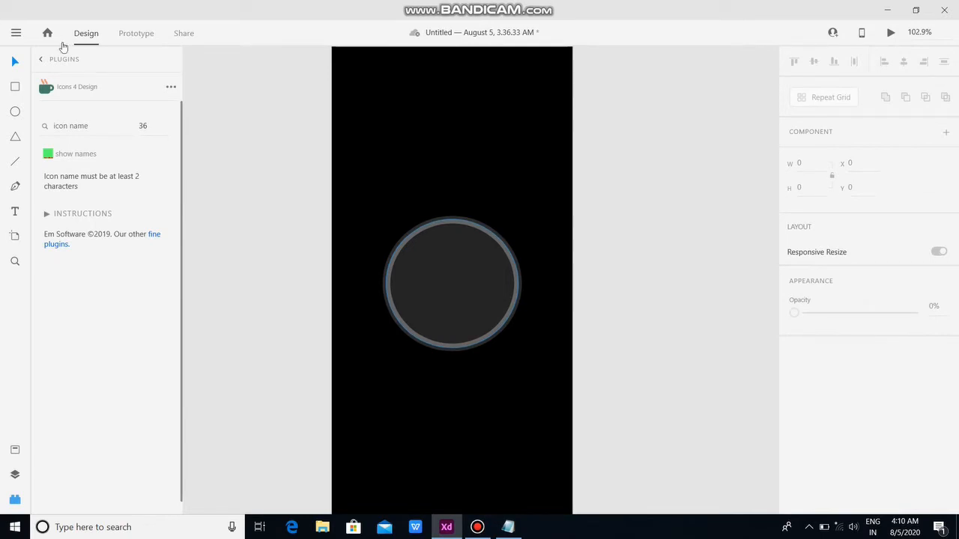
Add the text "01" inside the circle
{"action": "left_click", "coordinate": [14, 215]}
{"action": "left_click", "coordinate": [430, 279]}
{"action": "type", "text": "01"}
{"action": "left_click", "coordinate": [943, 370]}
{"action": "key", "text": "Up"}
{"action": "key", "text": "Up"}
{"action": "key", "text": "Up"}
{"action": "key", "text": "Up"}
{"action": "key", "text": "Up"}
{"action": "key", "text": "Up"}
{"action": "key", "text": "Up"}
{"action": "key", "text": "Up"}
{"action": "key", "text": "Up"}
{"action": "key", "text": "Up"}
{"action": "key", "text": "Up"}
{"action": "key", "text": "Up"}
{"action": "key", "text": "Up"}
{"action": "key", "text": "Up"}
{"action": "key", "text": "Up"}
{"action": "key", "text": "Up"}
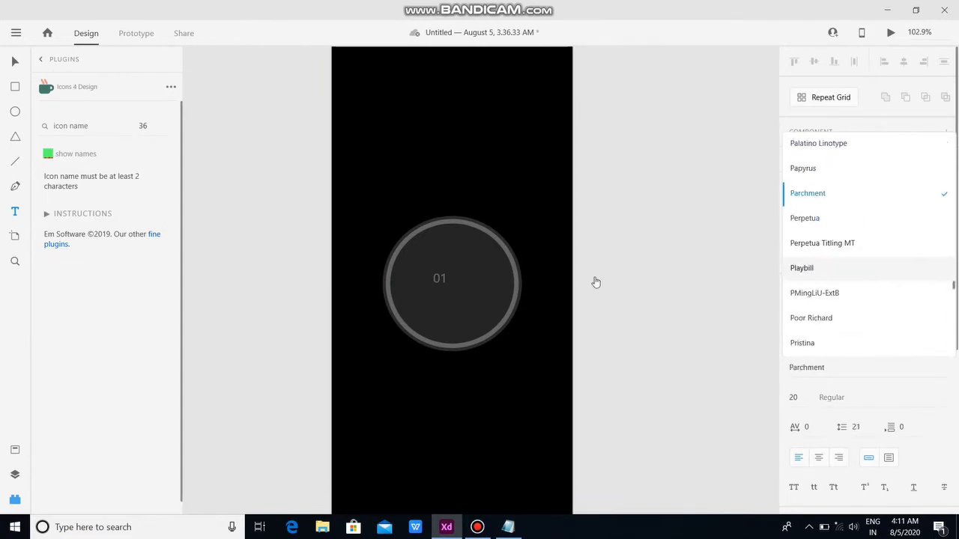
{"action": "key", "text": "Escape"}
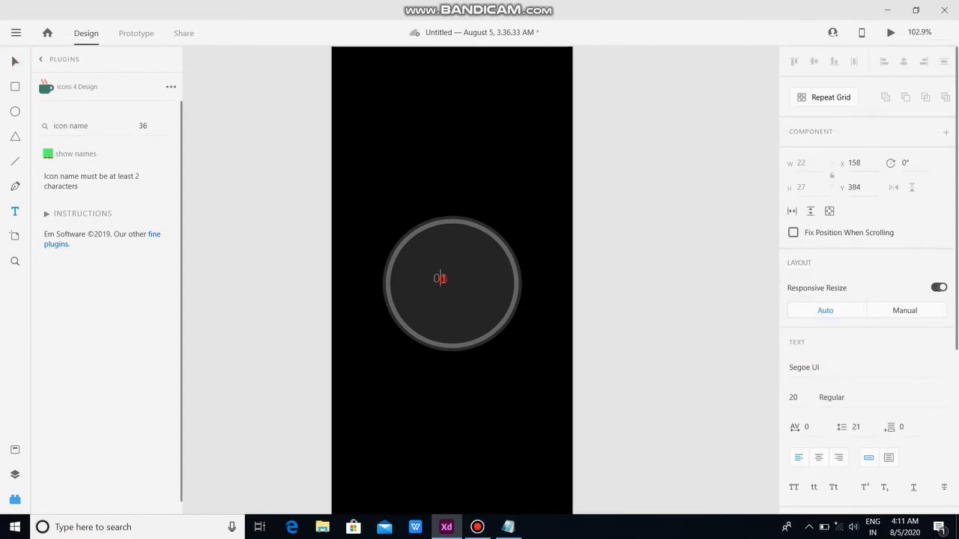
Set the "01" text to the DFPOP1-W9 font at size 64 with teal fill #008190
{"action": "left_click", "coordinate": [439, 278]}
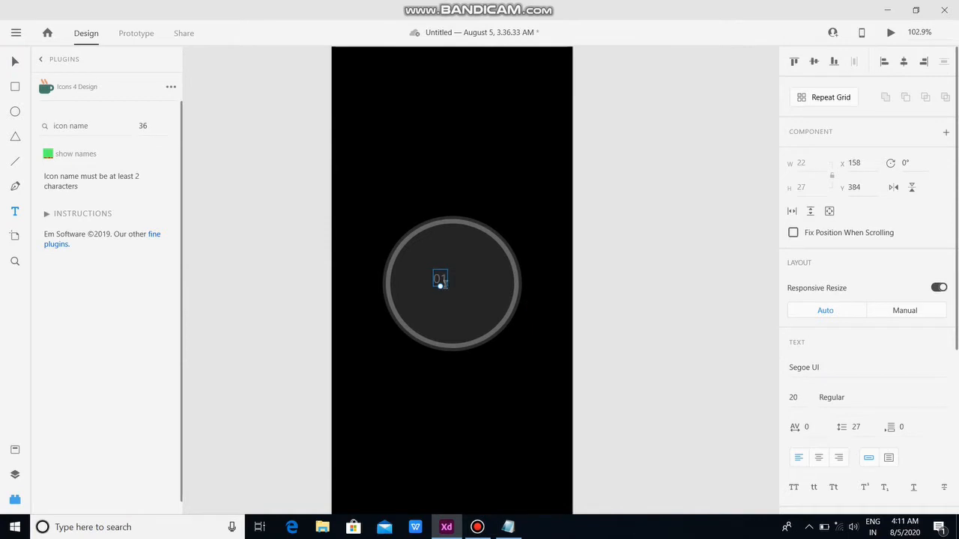
{"action": "left_click_drag", "start_coordinate": [441, 287], "coordinate": [439, 313]}
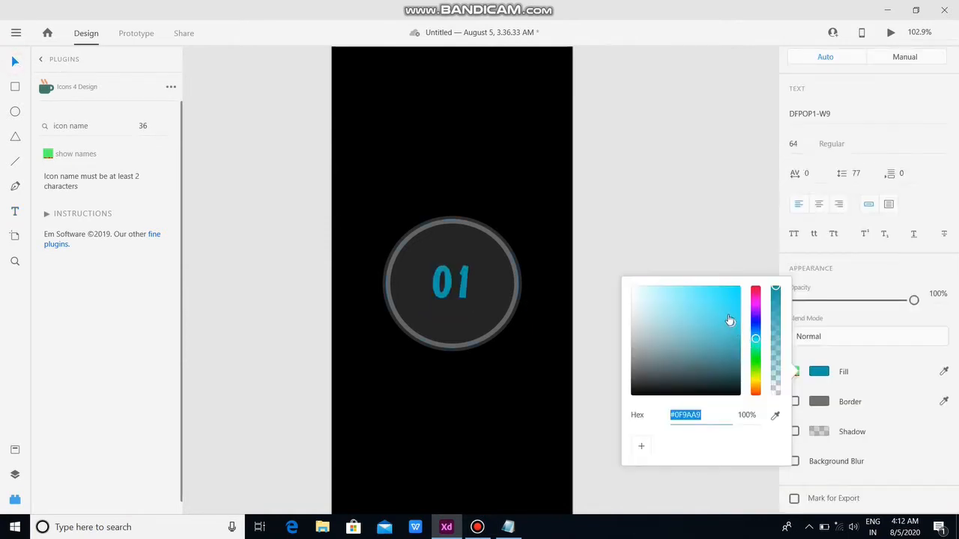
{"action": "left_click_drag", "start_coordinate": [729, 321], "coordinate": [725, 313]}
{"action": "left_click", "coordinate": [730, 313]}
{"action": "mouse_move", "coordinate": [735, 329]}
{"action": "left_mouse_down"}
{"action": "mouse_move", "coordinate": [747, 343]}
{"action": "mouse_move", "coordinate": [749, 325]}
{"action": "mouse_move", "coordinate": [750, 337]}
{"action": "left_mouse_up"}
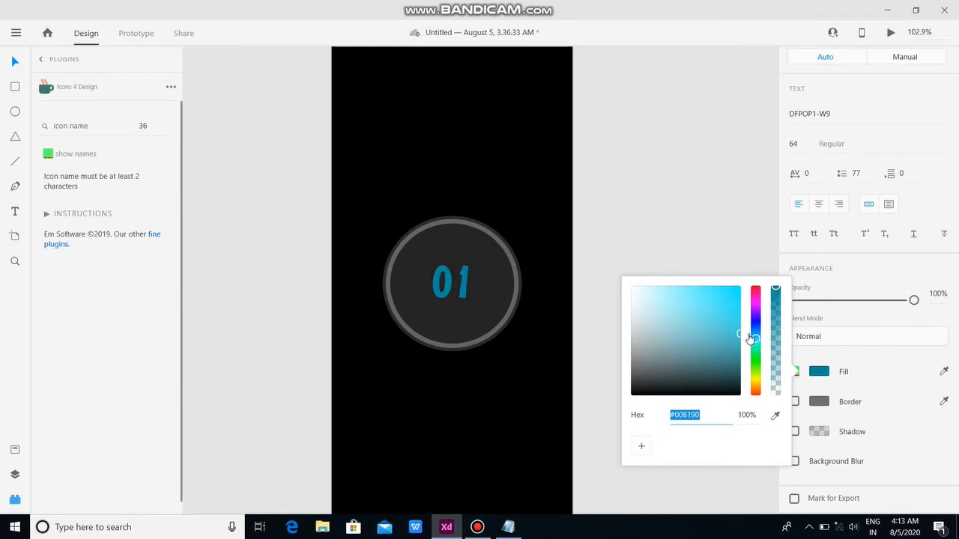
{"action": "left_click", "coordinate": [891, 392]}
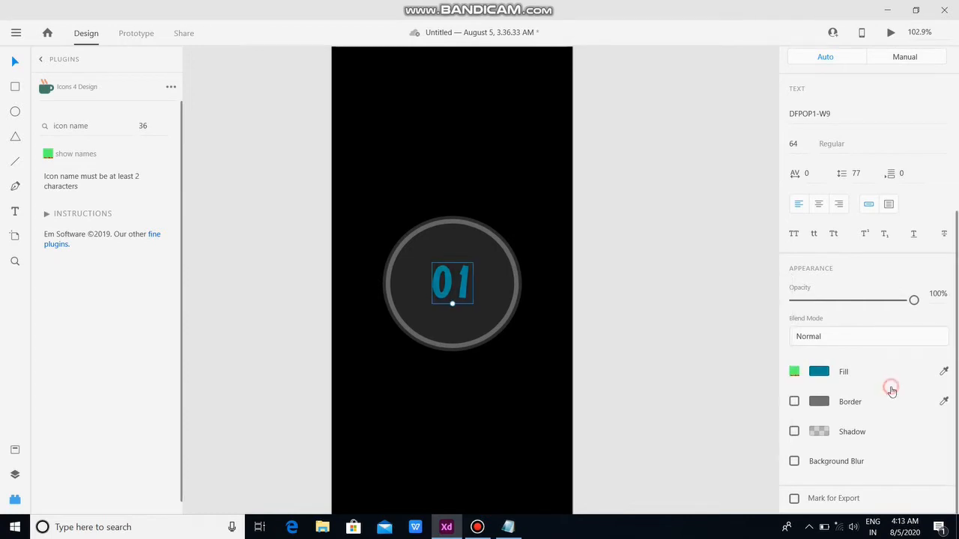
Enable a shadow on the "01" text
{"action": "left_click", "coordinate": [519, 348]}
{"action": "left_click", "coordinate": [460, 288]}
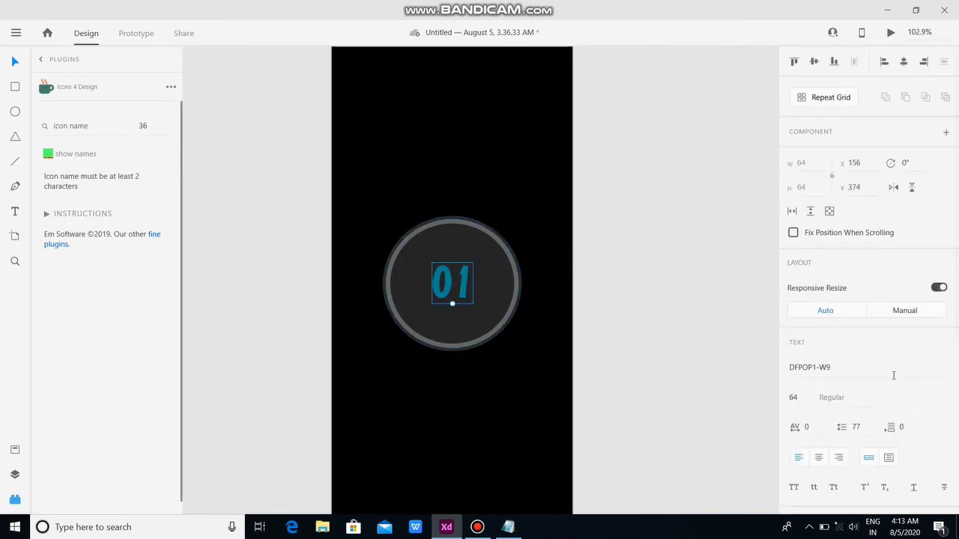
{"action": "scroll", "coordinate": [888, 378], "scroll_direction": "down", "scroll_amount": 3}
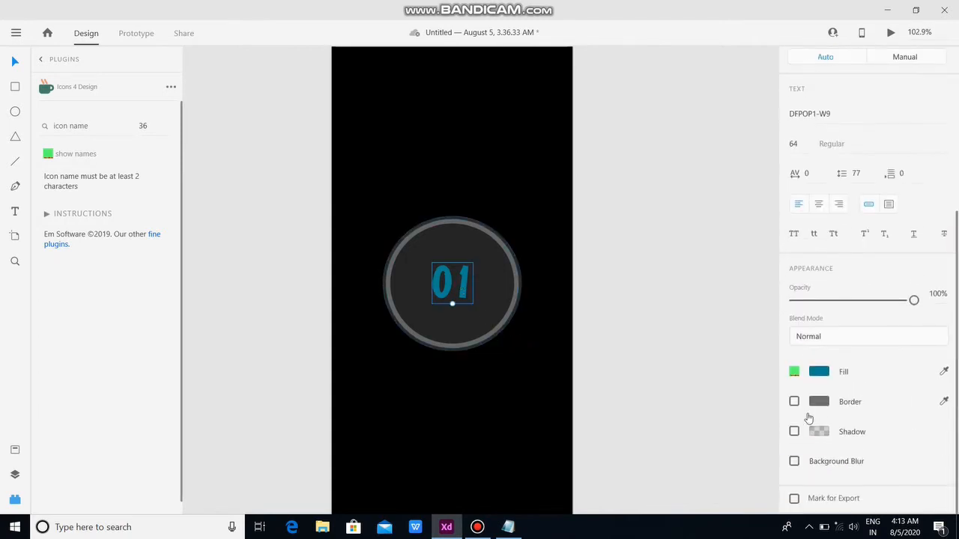
{"action": "left_click", "coordinate": [794, 432]}
{"action": "key", "text": "Escape"}
Draw a thin rectangle about 36 by 6 above the circle and remove its border
{"action": "left_click", "coordinate": [16, 88]}
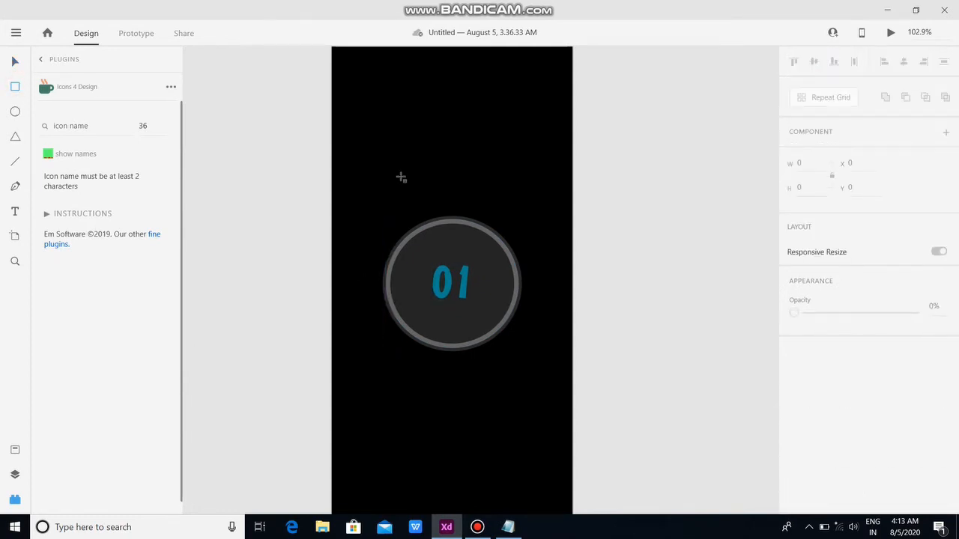
{"action": "left_click_drag", "start_coordinate": [401, 177], "coordinate": [424, 180]}
{"action": "scroll", "coordinate": [414, 175], "scroll_direction": "up", "scroll_amount": 5}
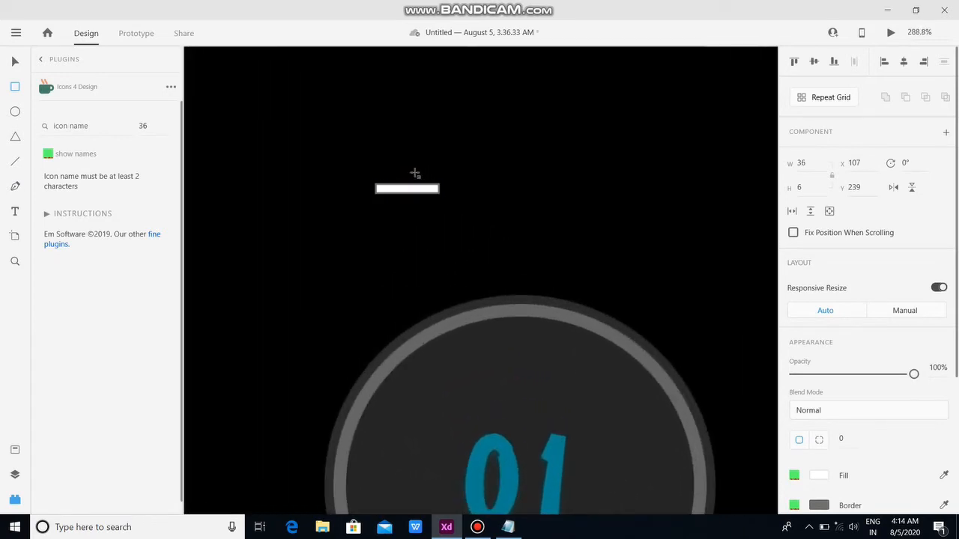
{"action": "scroll", "coordinate": [871, 380], "scroll_direction": "down", "scroll_amount": 5}
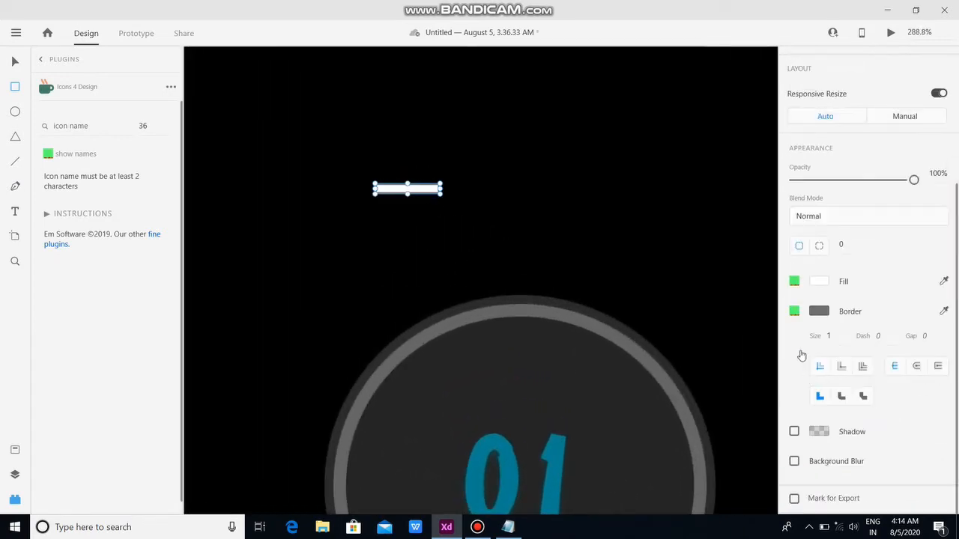
{"action": "left_click", "coordinate": [798, 316]}
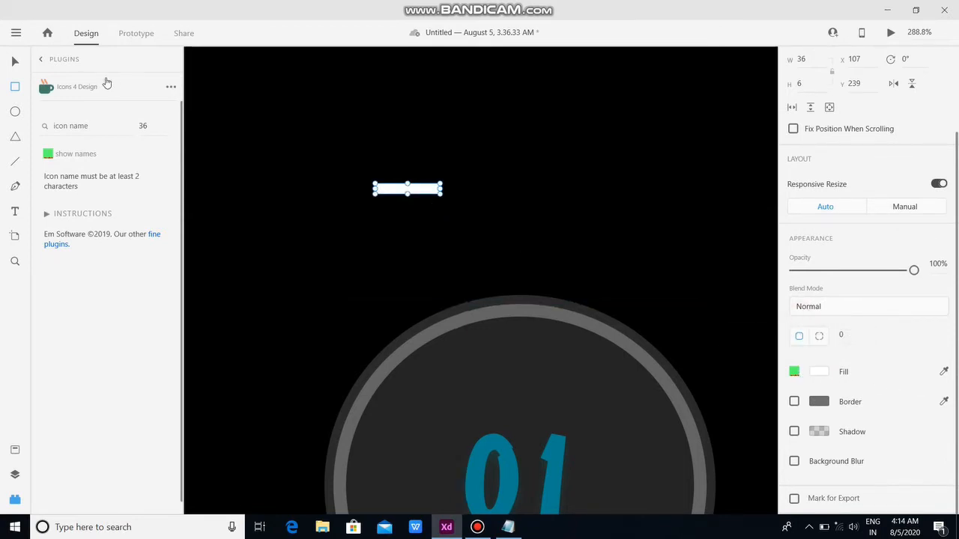
Round the small rectangle's corners to a radius of 3 and give it a teal fill
{"action": "left_click", "coordinate": [15, 60]}
{"action": "left_click", "coordinate": [479, 208]}
{"action": "left_click", "coordinate": [422, 192]}
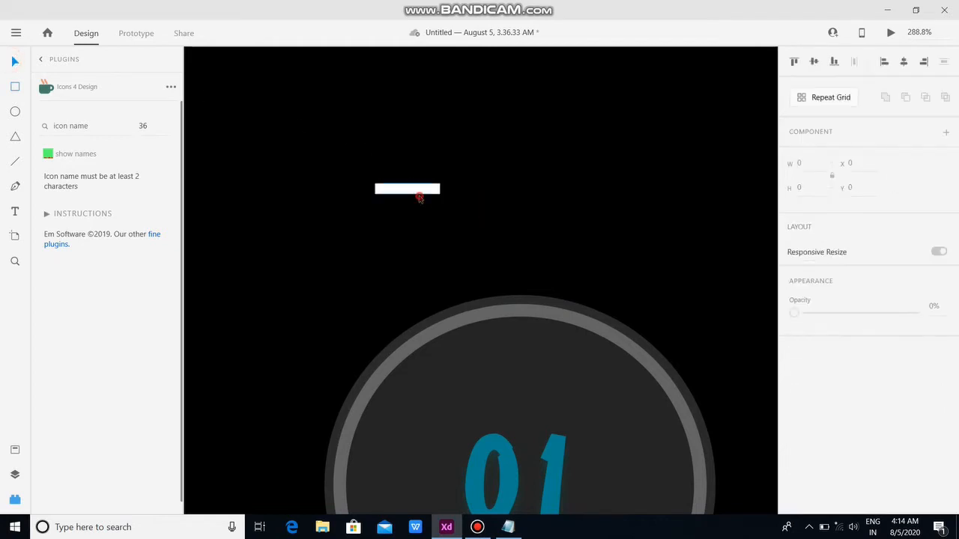
{"action": "scroll", "coordinate": [424, 193], "scroll_direction": "up", "scroll_amount": 3}
{"action": "scroll", "coordinate": [433, 191], "scroll_direction": "up", "scroll_amount": 1}
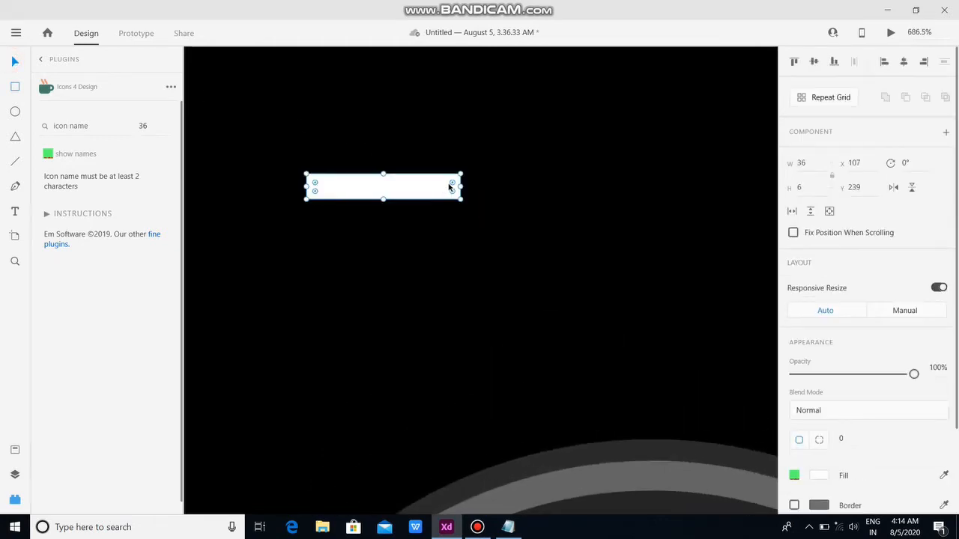
{"action": "key", "text": "ctrl+0"}
Duplicate the rounded teal bar and spread the copies out above the circle
{"action": "left_click", "coordinate": [493, 188]}
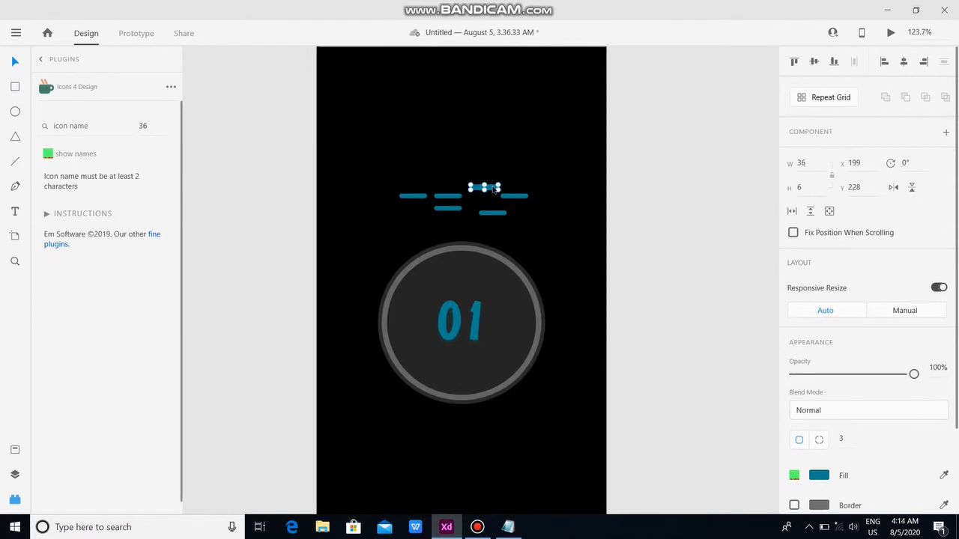
{"action": "left_click_drag", "start_coordinate": [494, 191], "coordinate": [549, 209]}
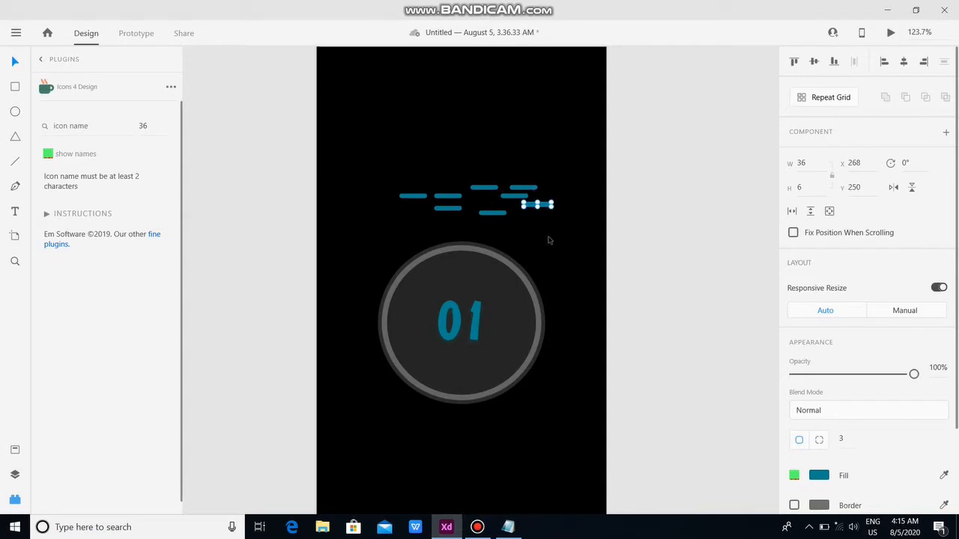
{"action": "scroll", "coordinate": [547, 239], "scroll_direction": "down", "scroll_amount": 2}
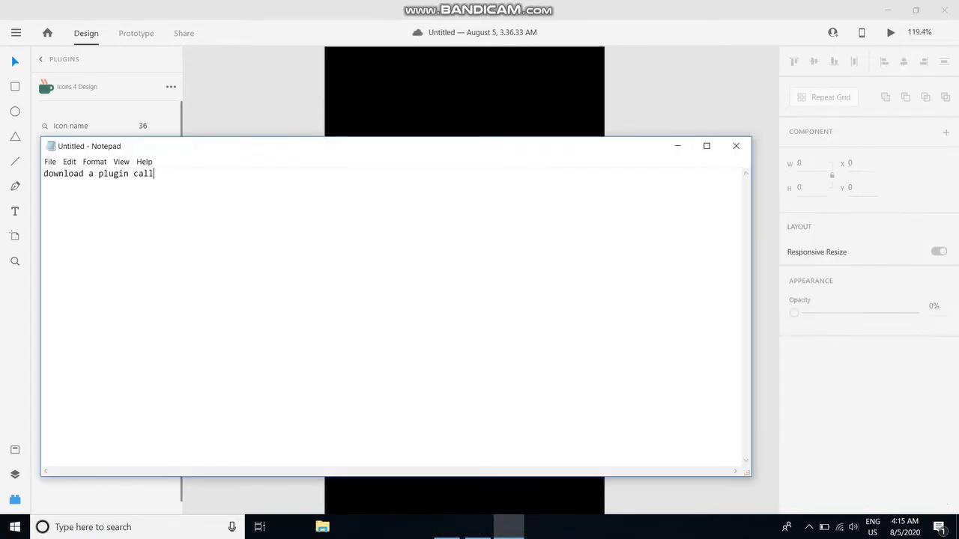
Write the note "download a plugin called arranger" in Notepad
{"action": "type", "text": "ed arranger"}
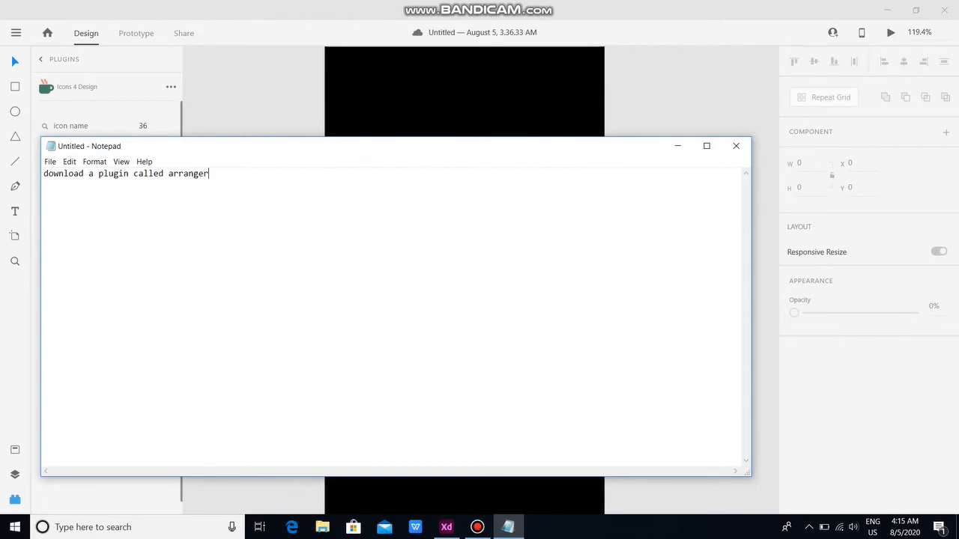
Switch back to Adobe XD, search the plugin browser for "arranger" and install Arranger for XD
{"action": "double_click", "coordinate": [210, 172]}
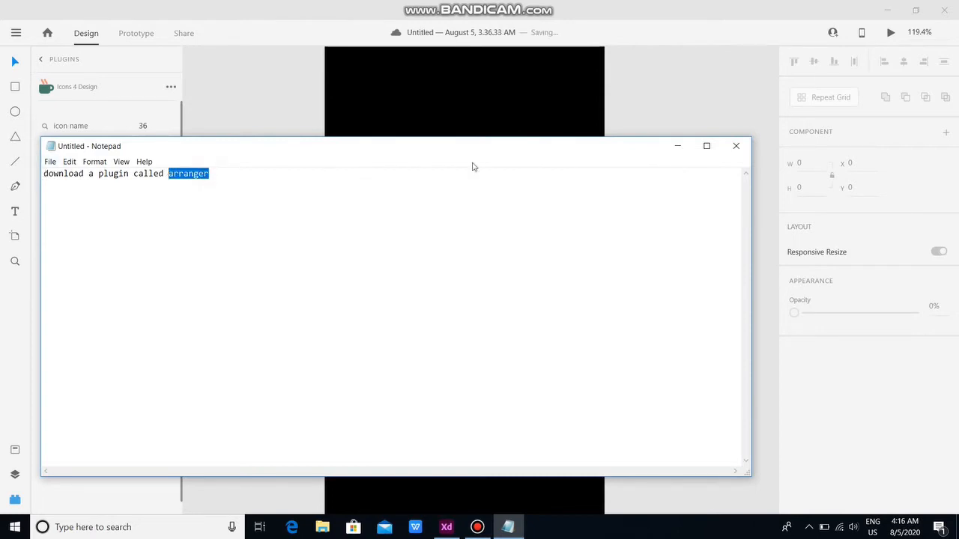
{"action": "left_click", "coordinate": [687, 148]}
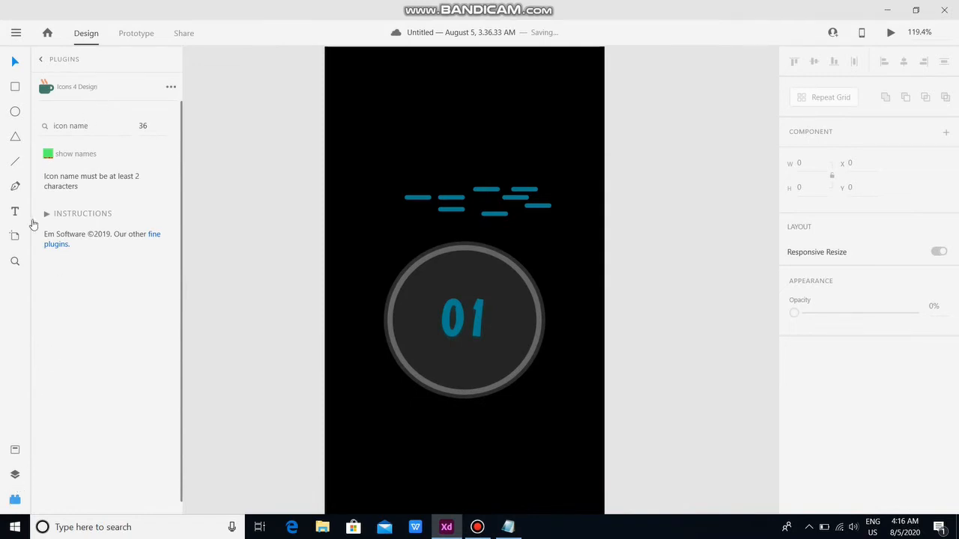
{"action": "left_click", "coordinate": [66, 61]}
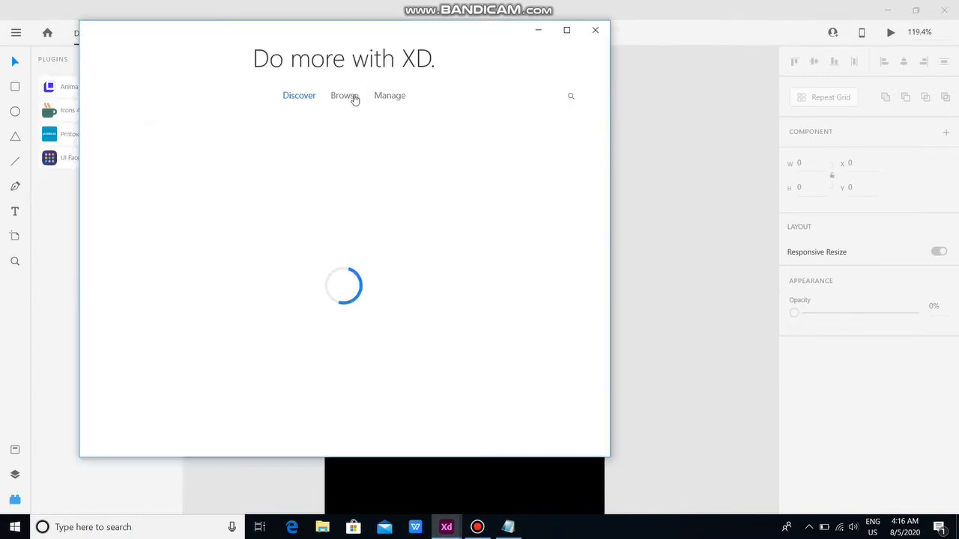
{"action": "left_click", "coordinate": [353, 99]}
{"action": "left_click", "coordinate": [327, 167]}
{"action": "type", "text": "arranger"}
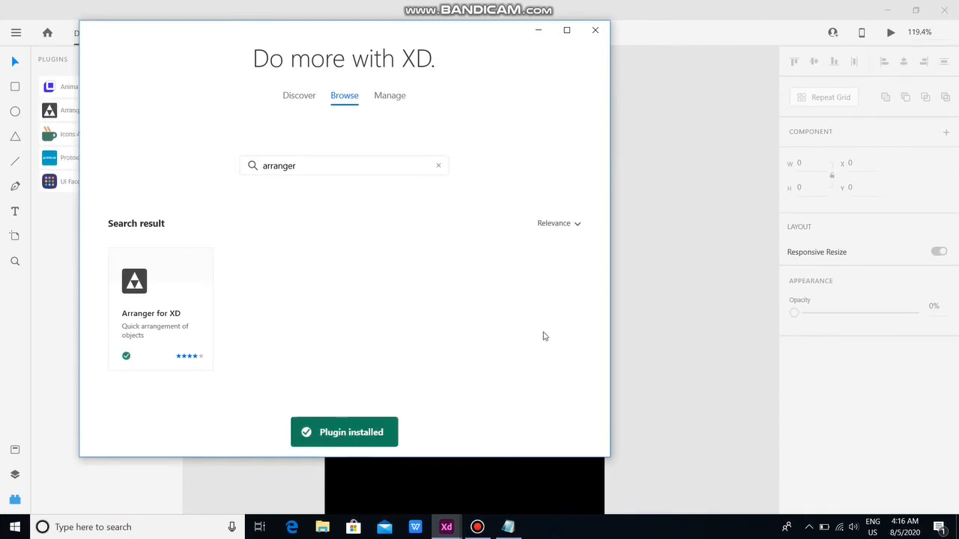
{"action": "left_click", "coordinate": [596, 29]}
Duplicate the scattered teal bars to make twenty and arrange them all in a circle with width and height 500
{"action": "left_click_drag", "start_coordinate": [385, 177], "coordinate": [575, 230]}
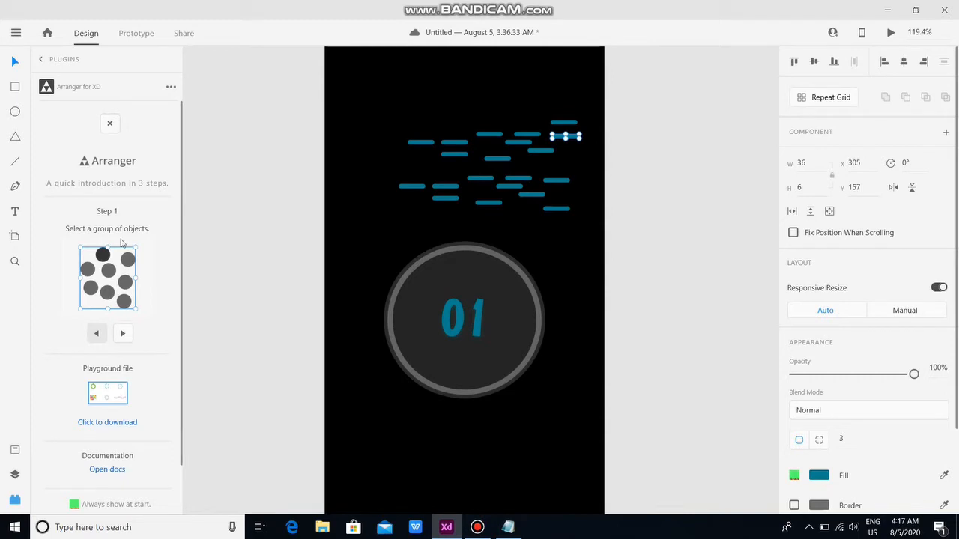
{"action": "left_click", "coordinate": [110, 124]}
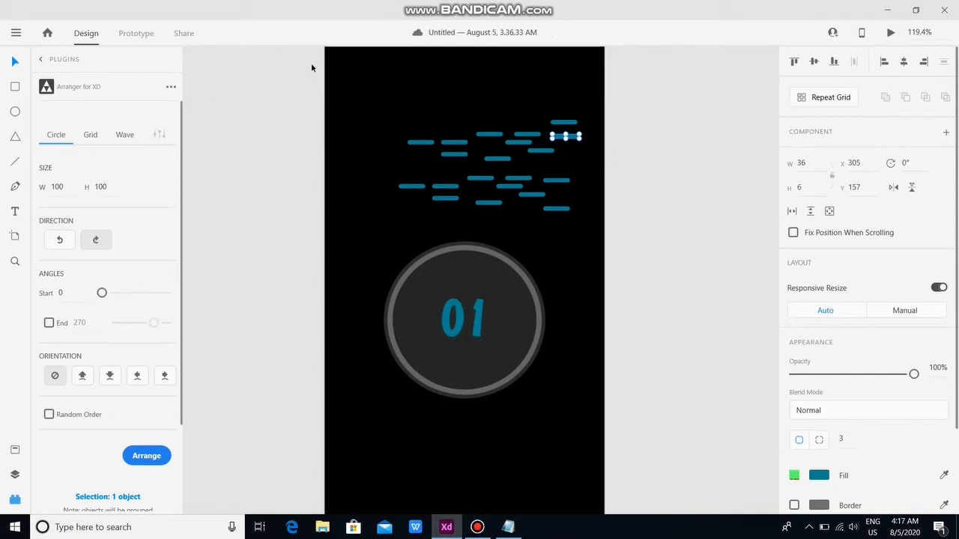
{"action": "left_click_drag", "start_coordinate": [393, 107], "coordinate": [576, 236]}
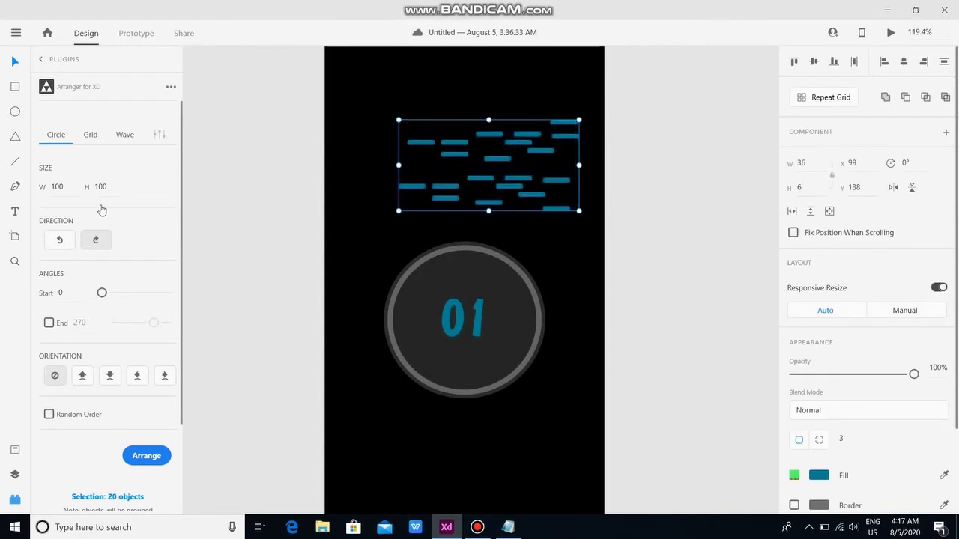
{"action": "double_click", "coordinate": [66, 186]}
{"action": "type", "text": "500"}
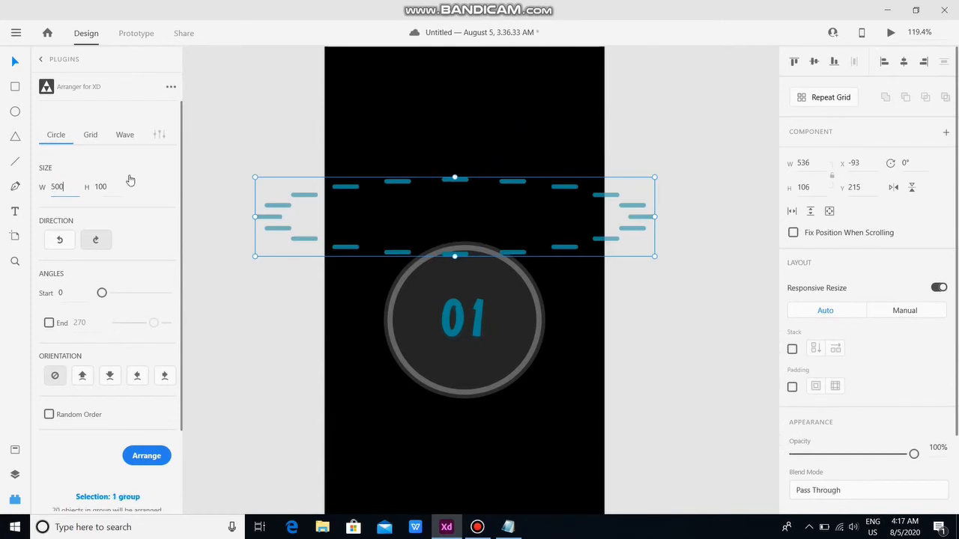
{"action": "double_click", "coordinate": [113, 188]}
{"action": "type", "text": "500"}
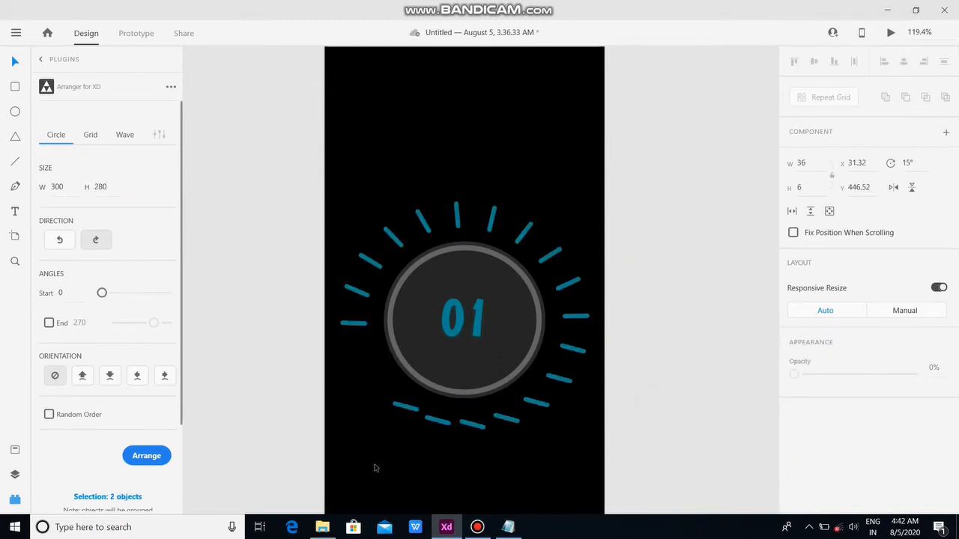
Delete the teal bars around the lower half of the dial, keeping only the upper arc
{"action": "left_click", "coordinate": [375, 466]}
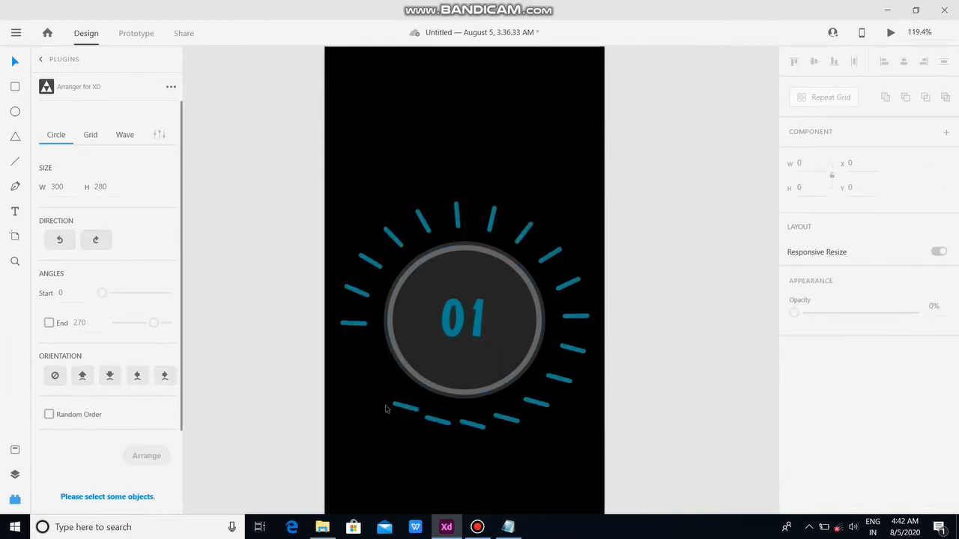
{"action": "left_click_drag", "start_coordinate": [380, 397], "coordinate": [541, 452]}
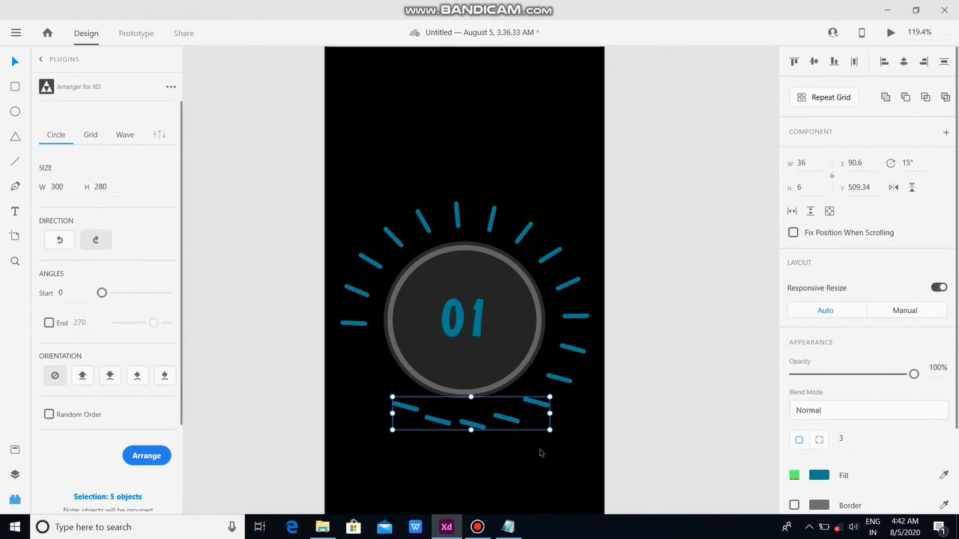
{"action": "key", "text": "Delete"}
{"action": "left_click_drag", "start_coordinate": [591, 346], "coordinate": [544, 385]}
{"action": "key", "text": "Delete"}
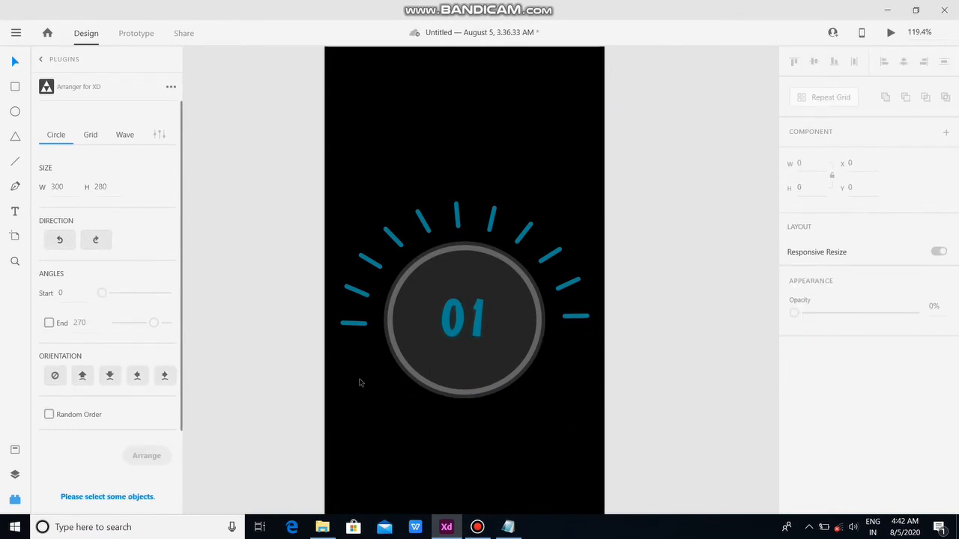
Rotate the rightmost teal bar slightly, to 177°
{"action": "left_click_drag", "start_coordinate": [345, 349], "coordinate": [435, 188]}
{"action": "left_click", "coordinate": [389, 179]}
{"action": "left_click", "coordinate": [575, 316]}
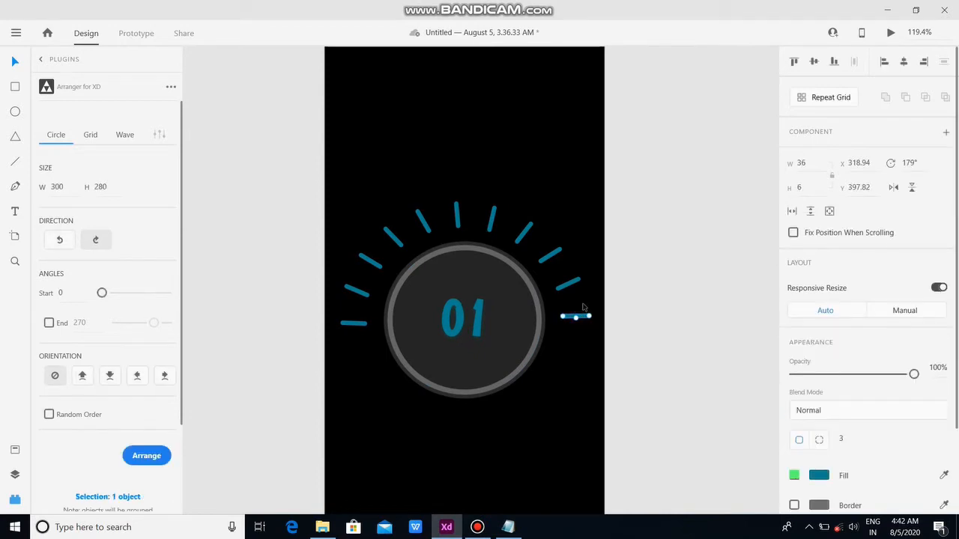
{"action": "left_click_drag", "start_coordinate": [593, 316], "coordinate": [593, 315]}
{"action": "scroll", "coordinate": [592, 316], "scroll_direction": "down", "scroll_amount": 3}
{"action": "scroll", "coordinate": [576, 336], "scroll_direction": "up", "scroll_amount": 3}
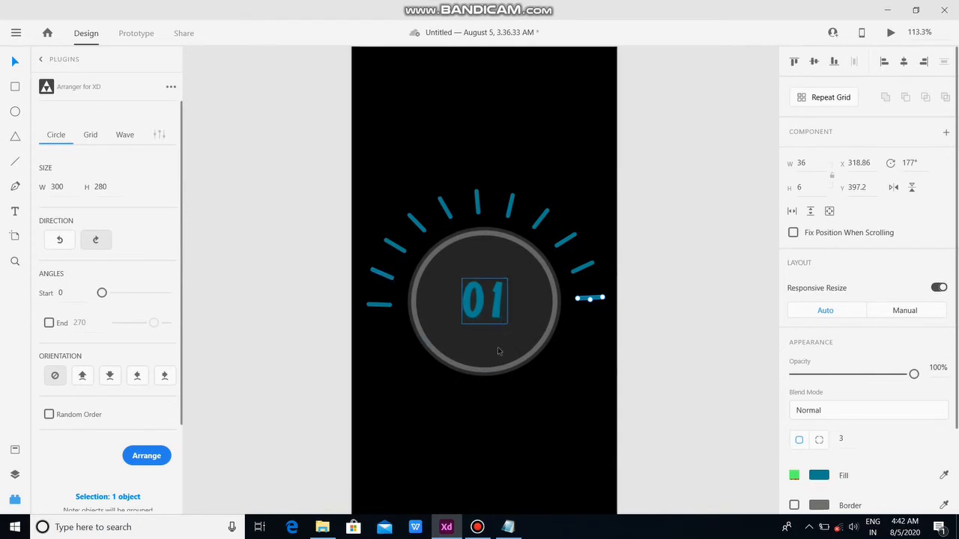
{"action": "left_click", "coordinate": [495, 393]}
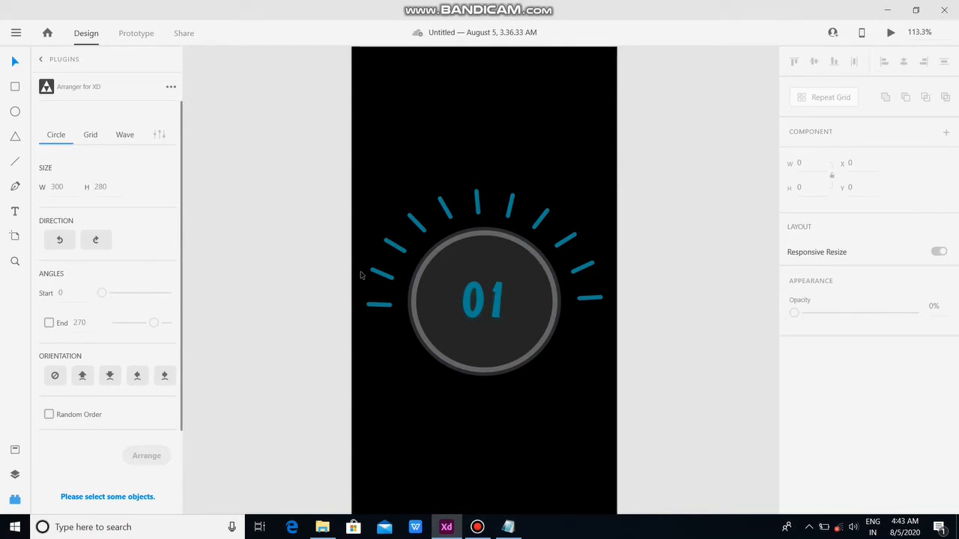
Reduce the opacity of every teal bar in the arc except the leftmost one to 29%
{"action": "left_click_drag", "start_coordinate": [385, 287], "coordinate": [587, 177]}
{"action": "left_click", "coordinate": [679, 240]}
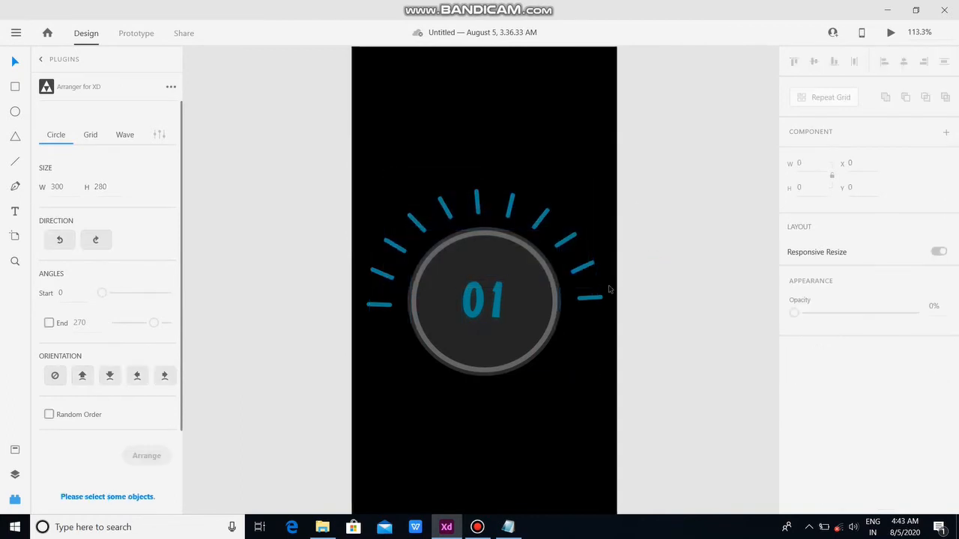
{"action": "left_click", "coordinate": [594, 298]}
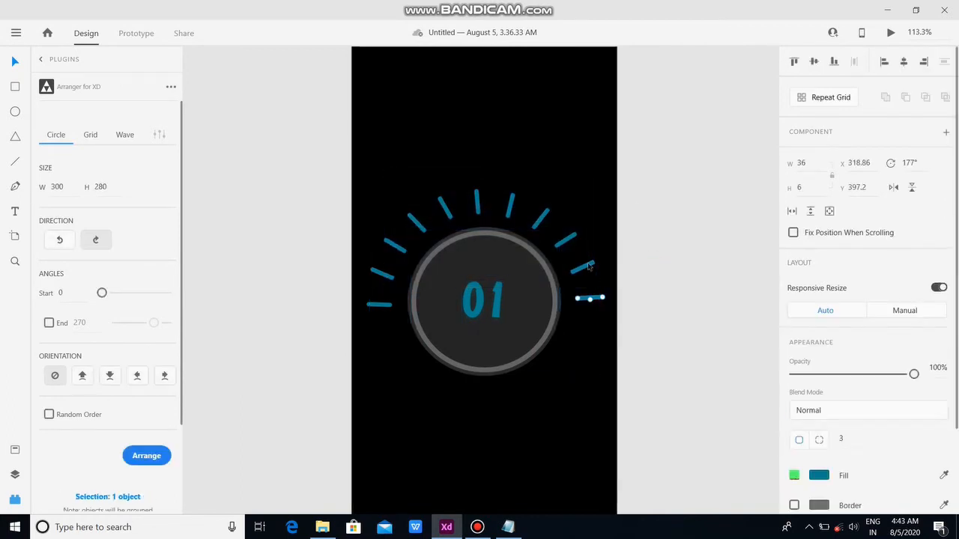
{"action": "left_click", "coordinate": [588, 266], "text": "shift"}
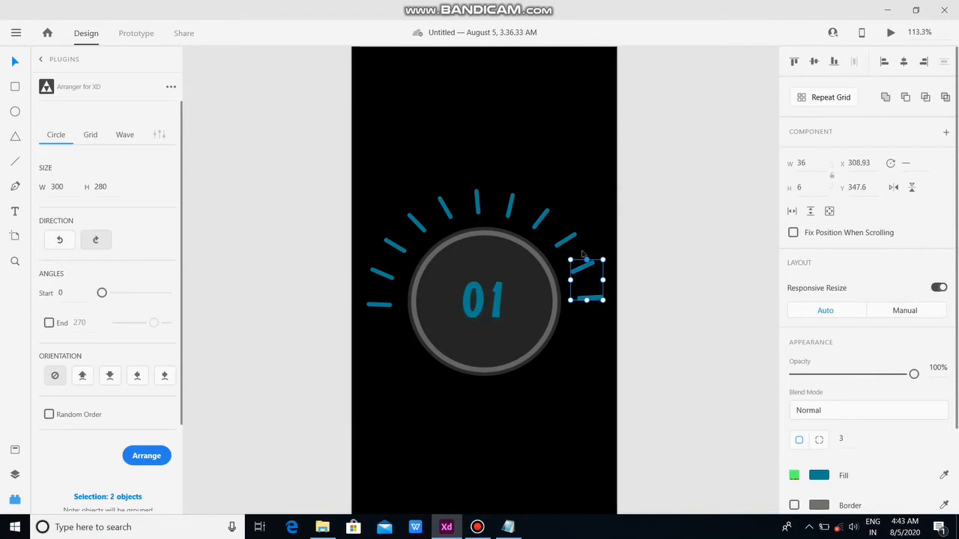
{"action": "left_click", "coordinate": [574, 241], "text": "shift"}
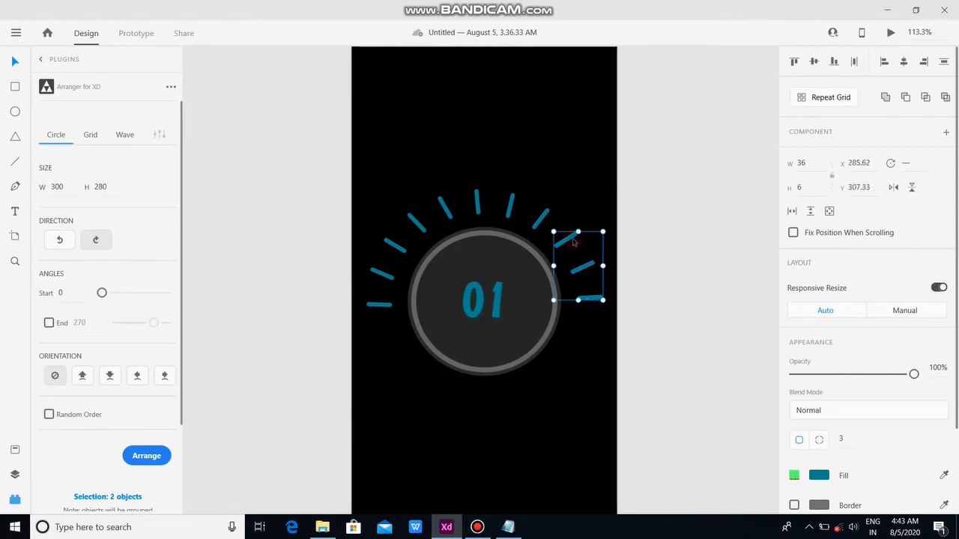
{"action": "left_click", "coordinate": [541, 217], "text": "shift"}
{"action": "left_click", "coordinate": [510, 205], "text": "shift"}
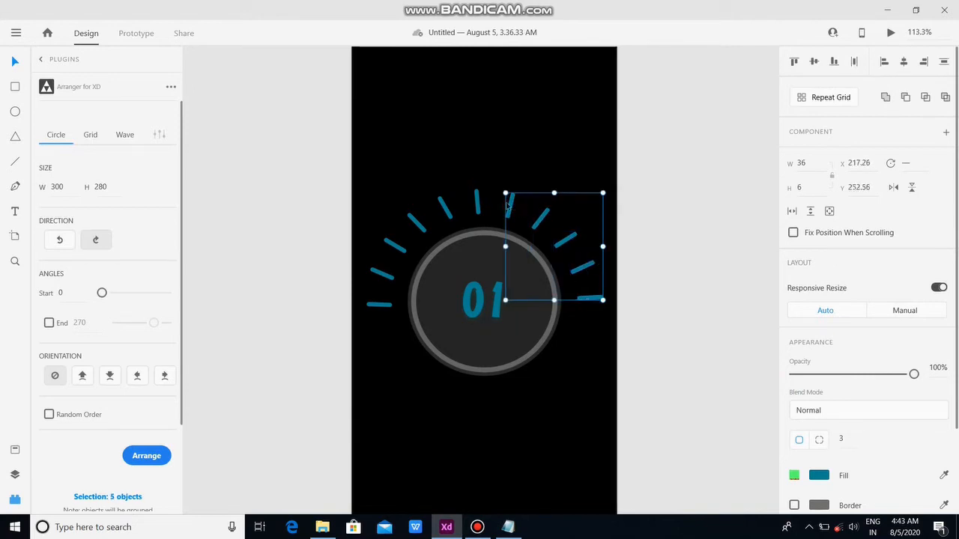
{"action": "left_click", "coordinate": [477, 201], "text": "shift"}
{"action": "left_click", "coordinate": [442, 206], "text": "shift"}
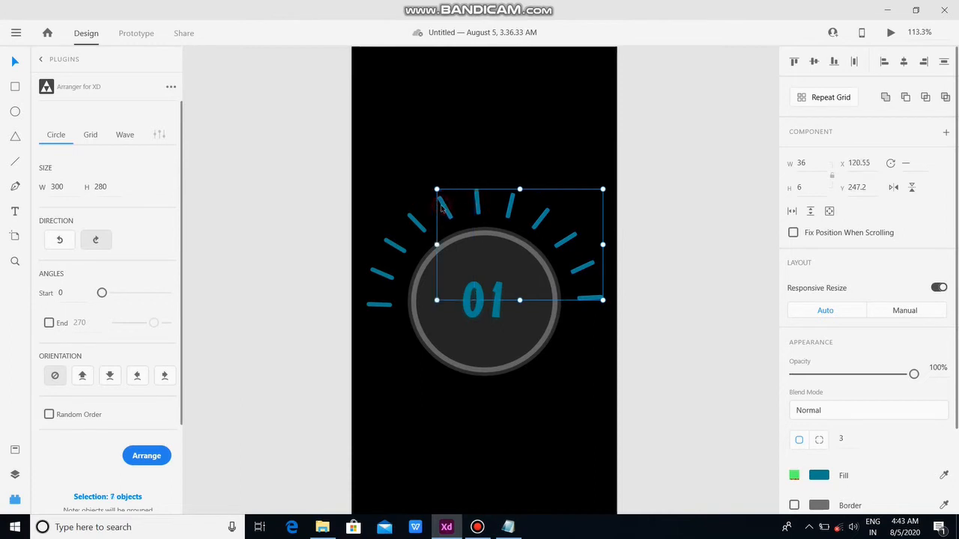
{"action": "left_click", "coordinate": [418, 221], "text": "shift"}
{"action": "left_click", "coordinate": [395, 246], "text": "shift"}
{"action": "left_click", "coordinate": [372, 273], "text": "shift"}
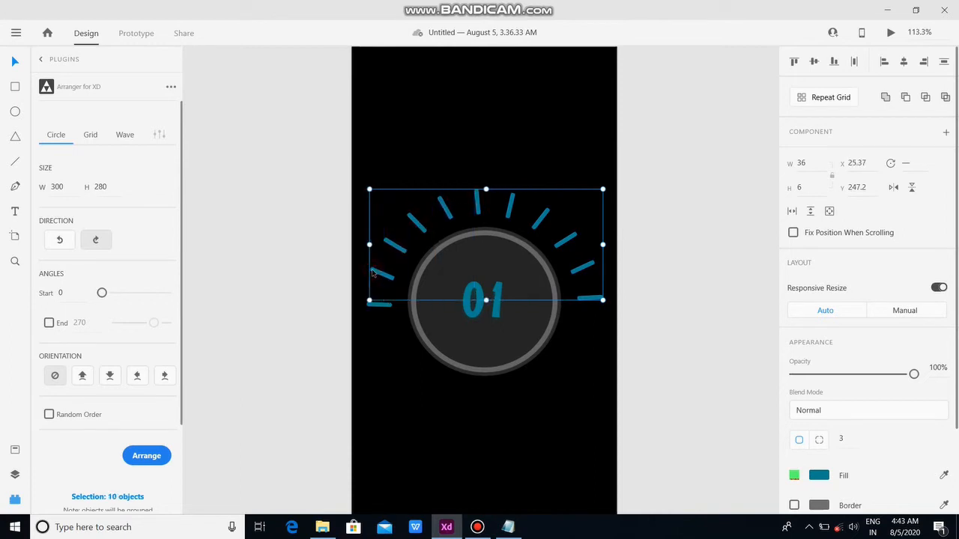
{"action": "left_click_drag", "start_coordinate": [914, 374], "coordinate": [828, 385]}
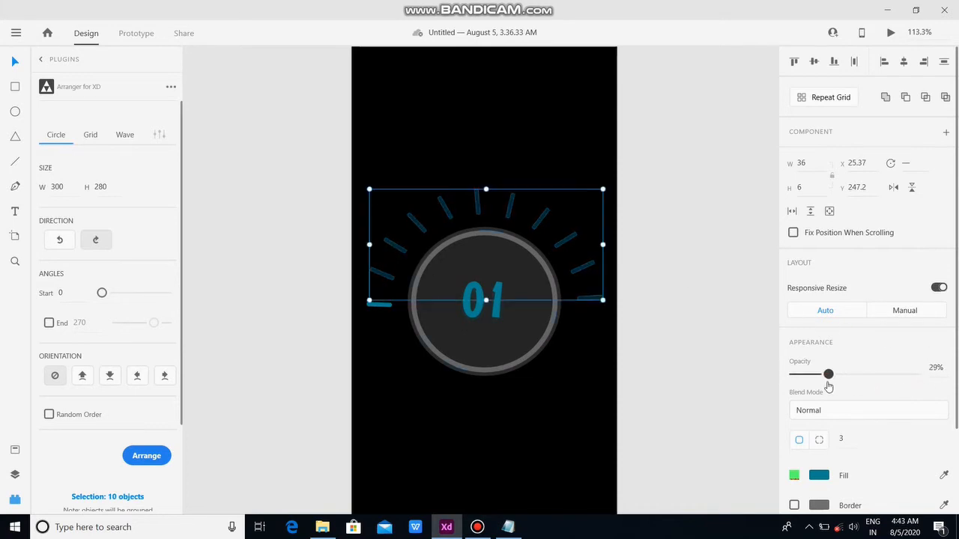
{"action": "left_click", "coordinate": [471, 398]}
Draw a small triangle about 12 by 13 between the leftmost bar and the dial and set its rotation to 90°
{"action": "left_click_drag", "start_coordinate": [407, 313], "coordinate": [424, 331]}
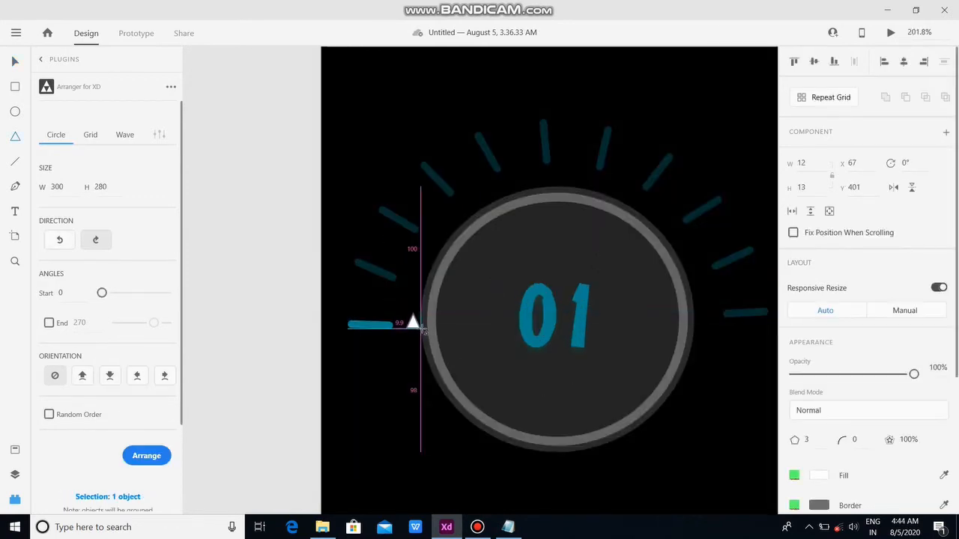
{"action": "left_click", "coordinate": [905, 163]}
{"action": "type", "text": "60"}
{"action": "key", "text": "Return"}
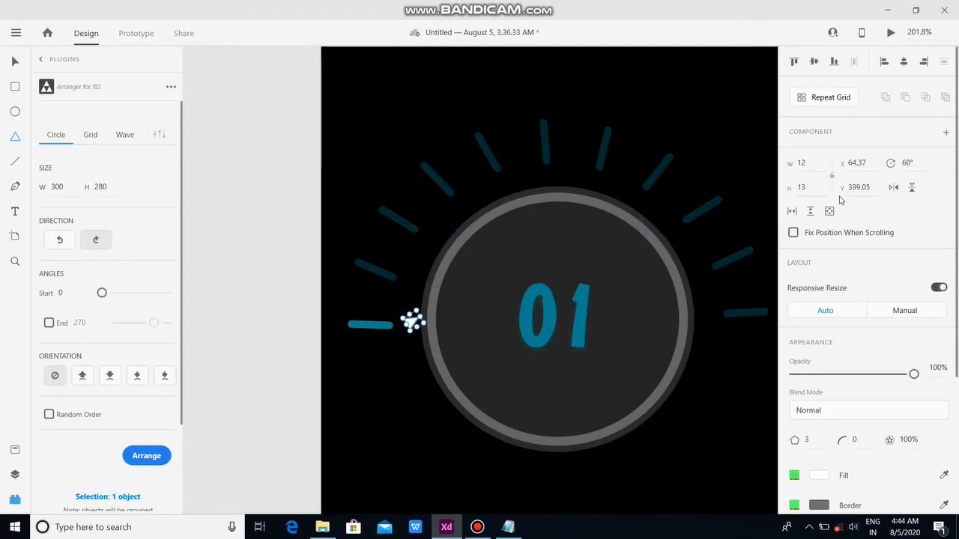
{"action": "left_click", "coordinate": [913, 163]}
{"action": "type", "text": "90"}
{"action": "key", "text": "Return"}
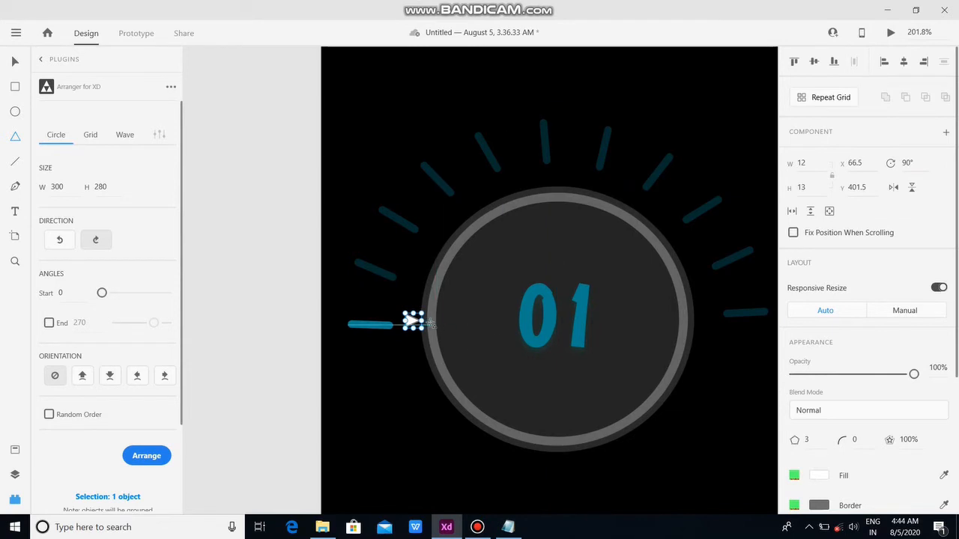
Flip the triangle horizontally and move it down slightly, in line with the leftmost bar
{"action": "left_click", "coordinate": [894, 189]}
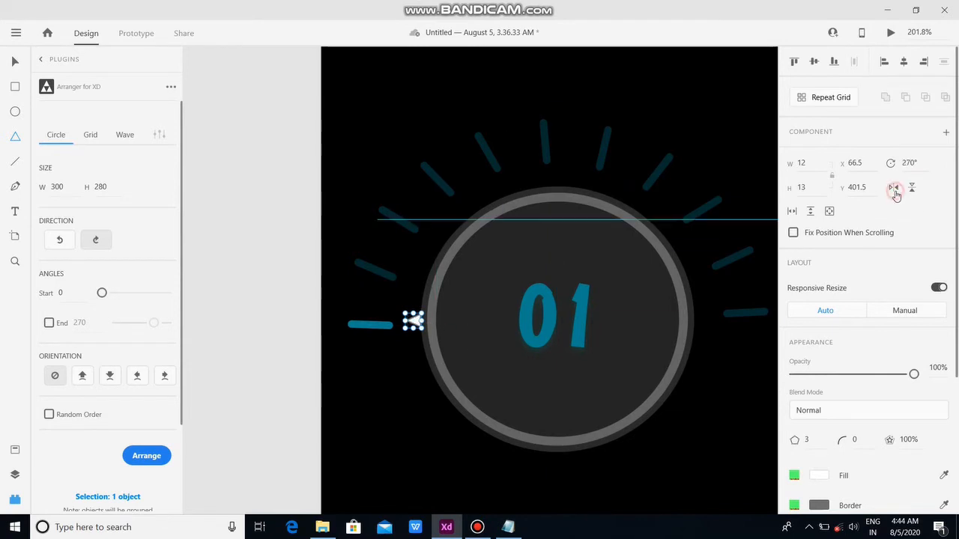
{"action": "left_click", "coordinate": [15, 61]}
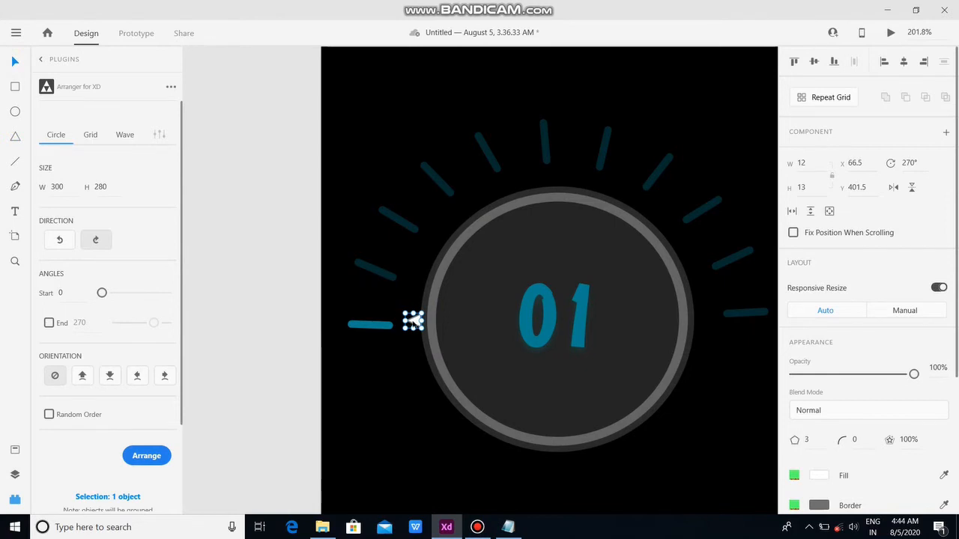
{"action": "scroll", "coordinate": [413, 320], "scroll_direction": "up", "scroll_amount": 5}
{"action": "left_click_drag", "start_coordinate": [415, 323], "coordinate": [416, 333]}
{"action": "scroll", "coordinate": [416, 332], "scroll_direction": "down", "scroll_amount": 5}
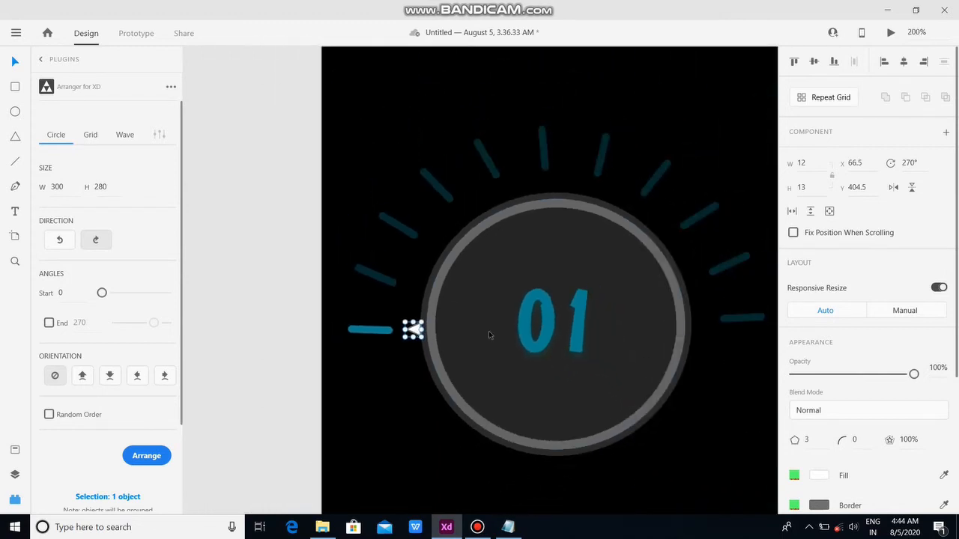
Change the triangle's fill colour to black, #000000
{"action": "scroll", "coordinate": [826, 331], "scroll_direction": "down", "scroll_amount": 4}
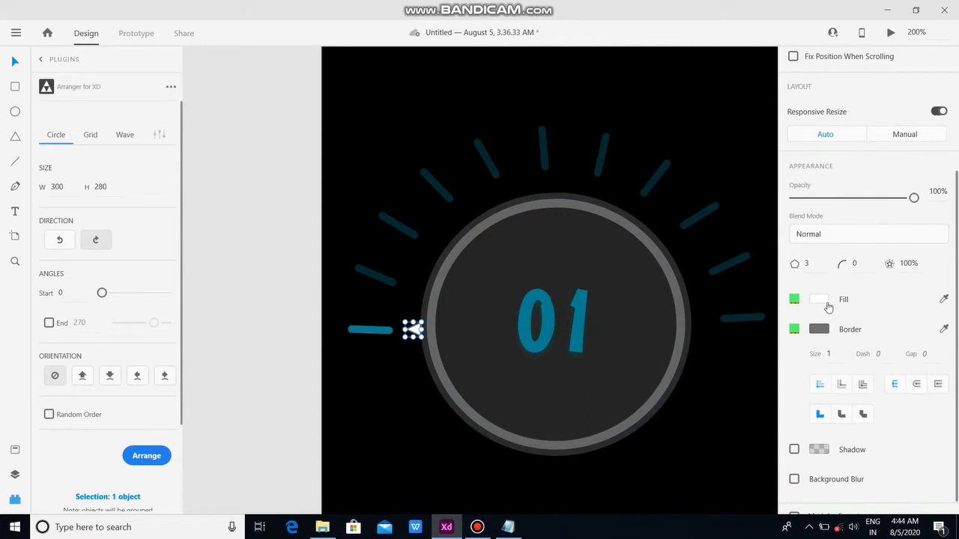
{"action": "left_click", "coordinate": [824, 301]}
{"action": "left_click_drag", "start_coordinate": [707, 295], "coordinate": [578, 370]}
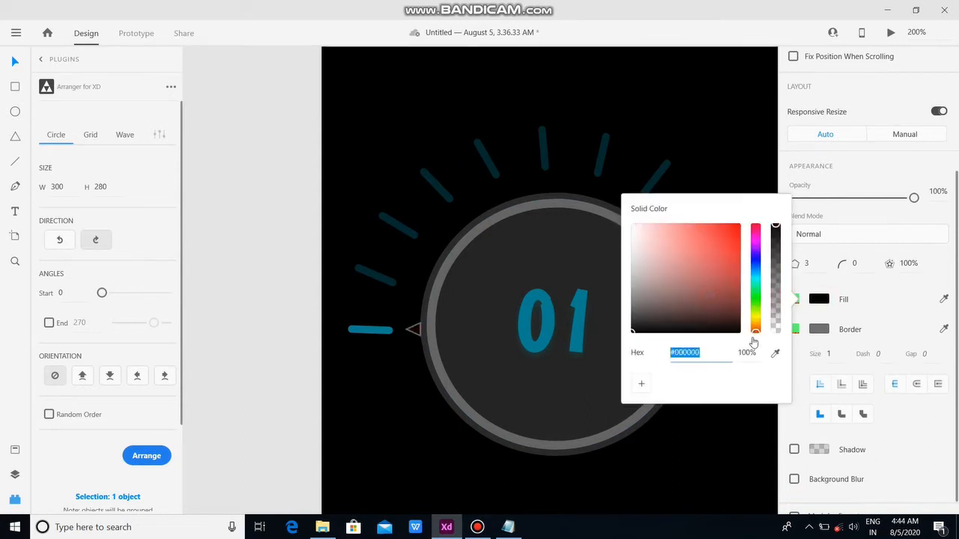
{"action": "left_click", "coordinate": [838, 322]}
Set the triangle's border colour to bright turquoise, #00FFD4
{"action": "left_click", "coordinate": [819, 330]}
{"action": "left_click_drag", "start_coordinate": [683, 324], "coordinate": [646, 290]}
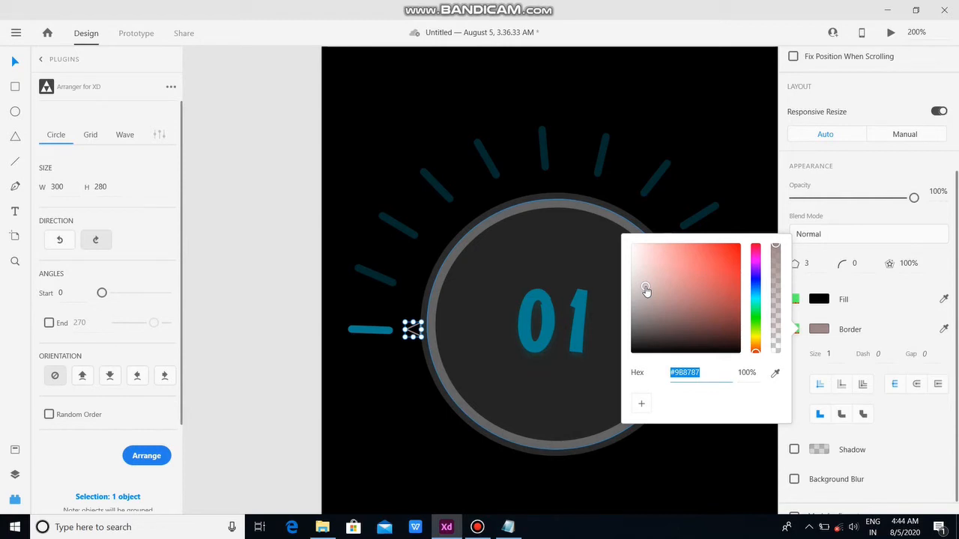
{"action": "left_click", "coordinate": [755, 302]}
{"action": "left_click_drag", "start_coordinate": [732, 291], "coordinate": [744, 221]}
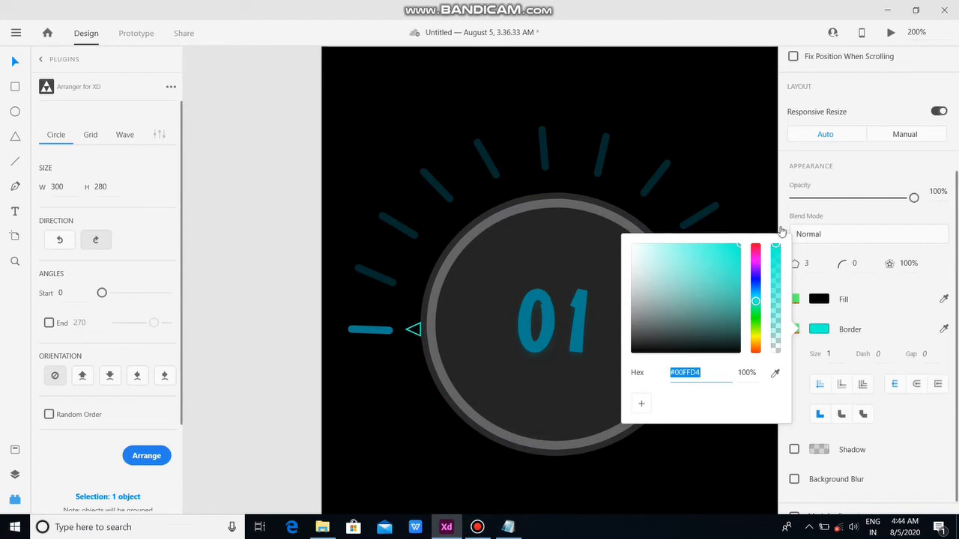
Fill the triangle with the teal sampled from the "01" text
{"action": "left_click", "coordinate": [818, 299]}
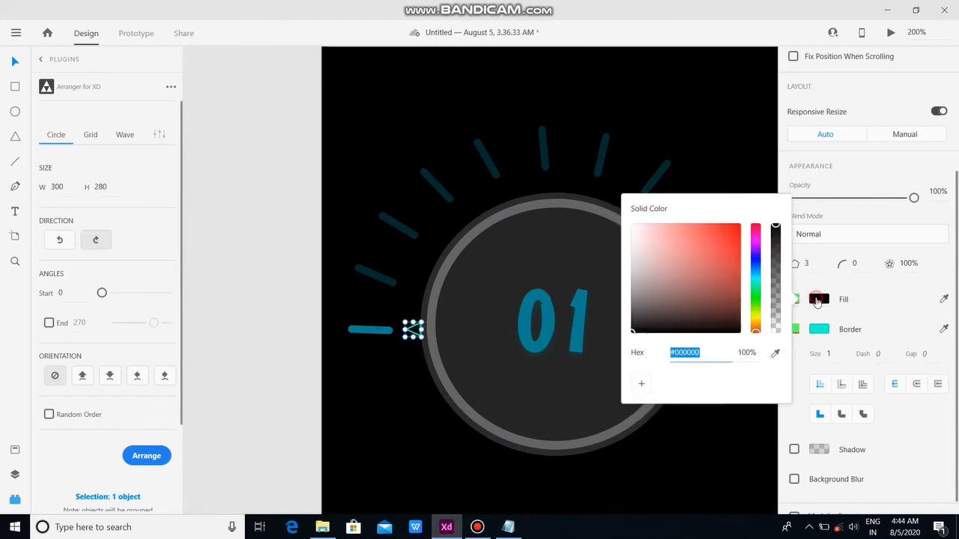
{"action": "left_click", "coordinate": [944, 299]}
{"action": "left_click", "coordinate": [542, 295]}
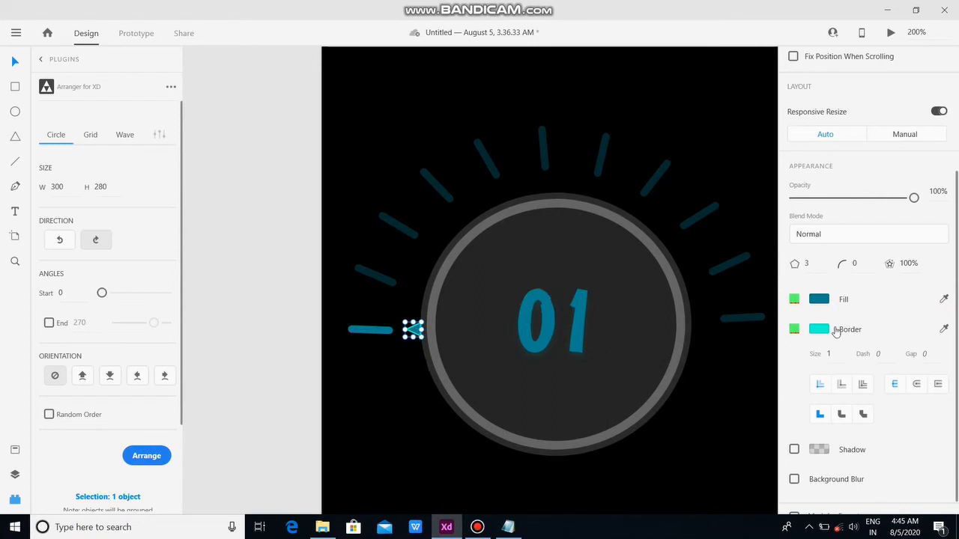
Turn off the triangle's border so only its teal fill remains
{"action": "left_click", "coordinate": [794, 329]}
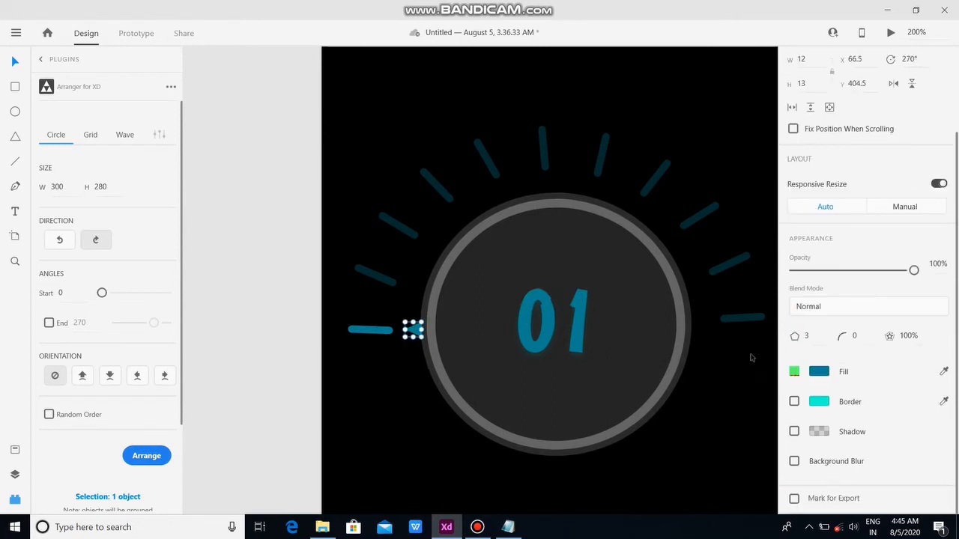
{"action": "scroll", "coordinate": [685, 387], "scroll_direction": "down", "scroll_amount": 3}
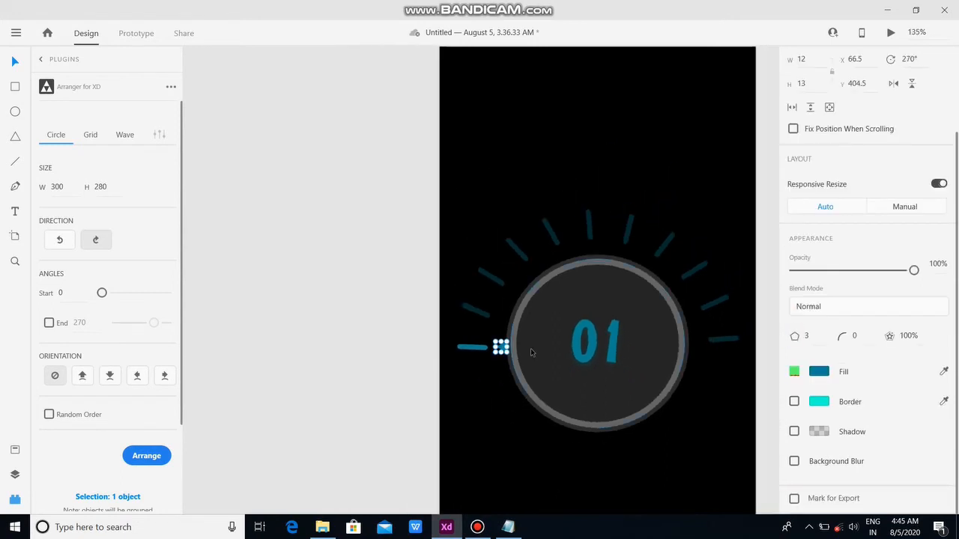
{"action": "scroll", "coordinate": [531, 352], "scroll_direction": "up", "scroll_amount": 5}
{"action": "left_click_drag", "start_coordinate": [442, 345], "coordinate": [441, 340]}
{"action": "scroll", "coordinate": [457, 374], "scroll_direction": "down", "scroll_amount": 5}
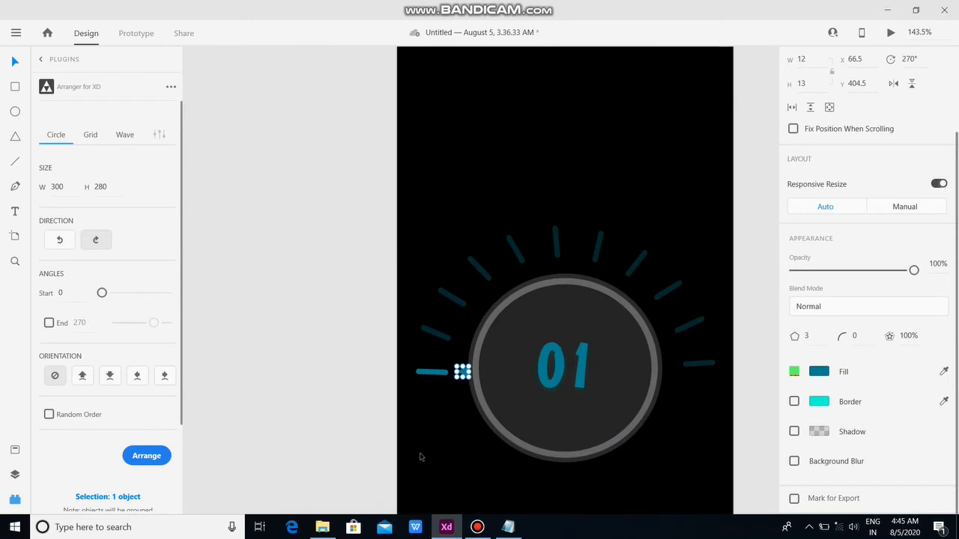
Draw a white ellipse about 242 by 235 over the dial and move it up to the artboard's upper area
{"action": "left_click", "coordinate": [14, 111]}
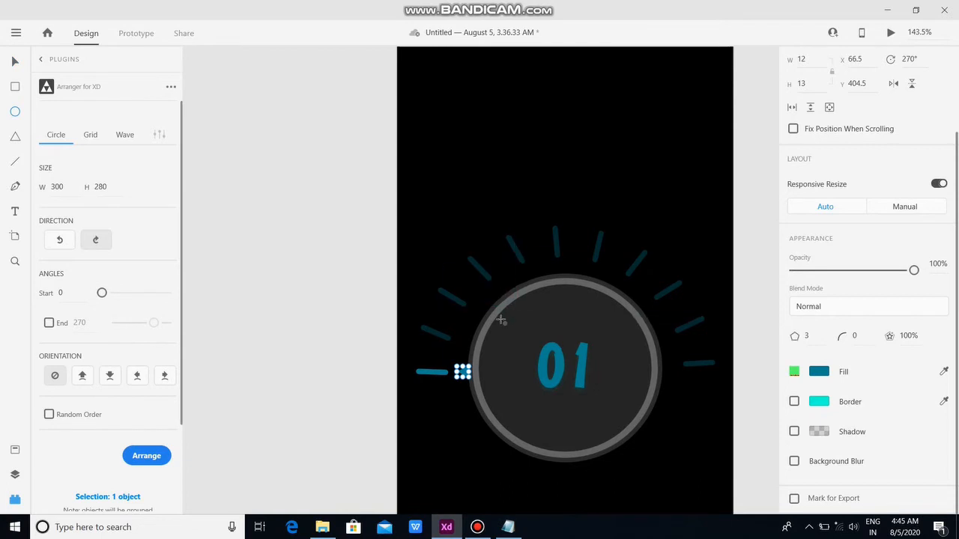
{"action": "left_click_drag", "start_coordinate": [445, 251], "coordinate": [662, 463]}
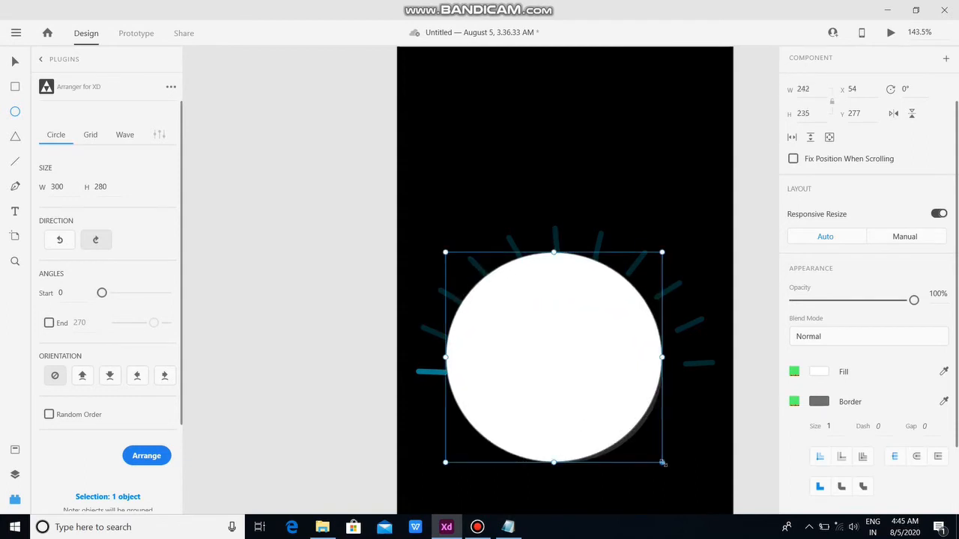
{"action": "left_click", "coordinate": [15, 61]}
{"action": "left_click_drag", "start_coordinate": [578, 368], "coordinate": [592, 382]}
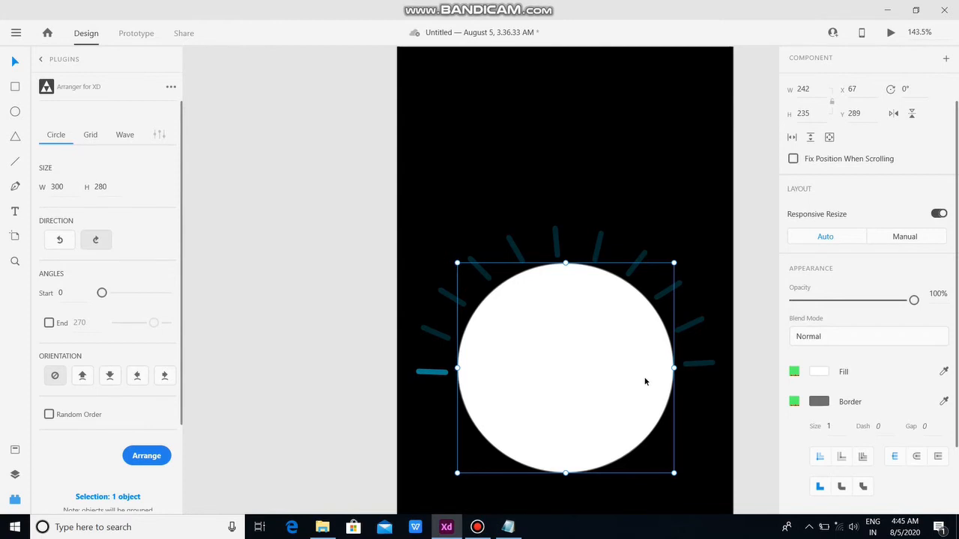
{"action": "mouse_move", "coordinate": [622, 376]}
{"action": "left_mouse_down"}
{"action": "mouse_move", "coordinate": [636, 375]}
{"action": "mouse_move", "coordinate": [621, 378]}
{"action": "left_mouse_up"}
{"action": "left_click_drag", "start_coordinate": [612, 372], "coordinate": [612, 378]}
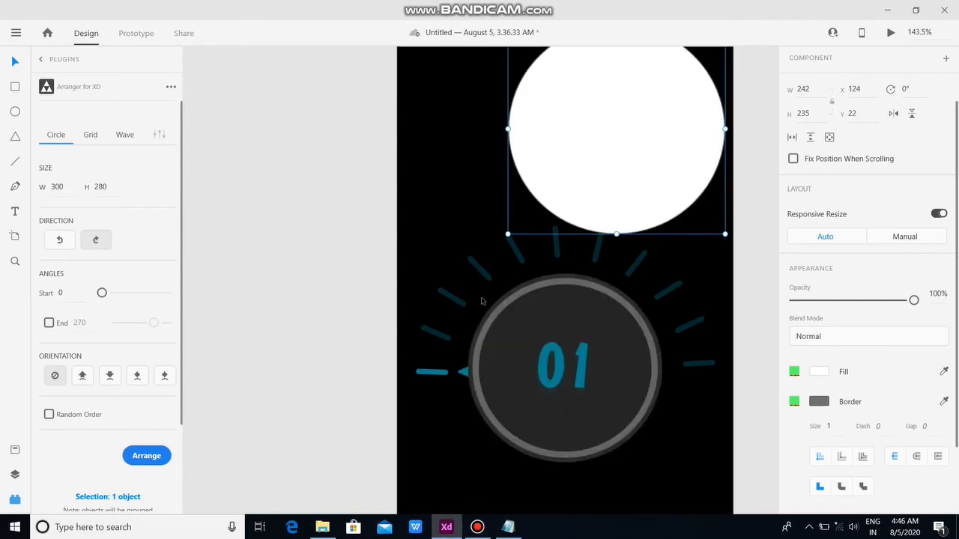
Group the triangle pointer, the two dial circles and the "01" text
{"action": "left_click_drag", "start_coordinate": [479, 295], "coordinate": [686, 484]}
{"action": "left_click_drag", "start_coordinate": [616, 487], "coordinate": [468, 305]}
{"action": "left_click", "coordinate": [456, 442]}
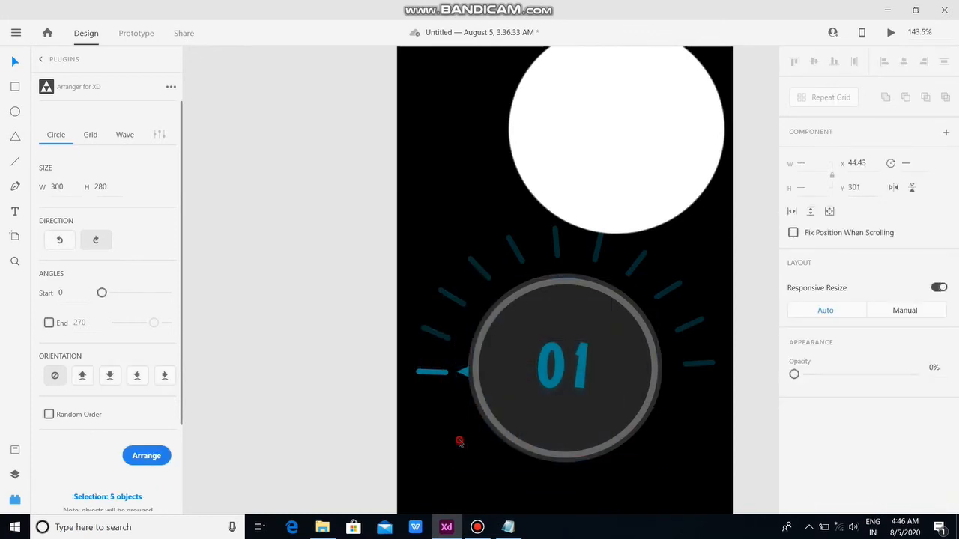
{"action": "left_click", "coordinate": [465, 377]}
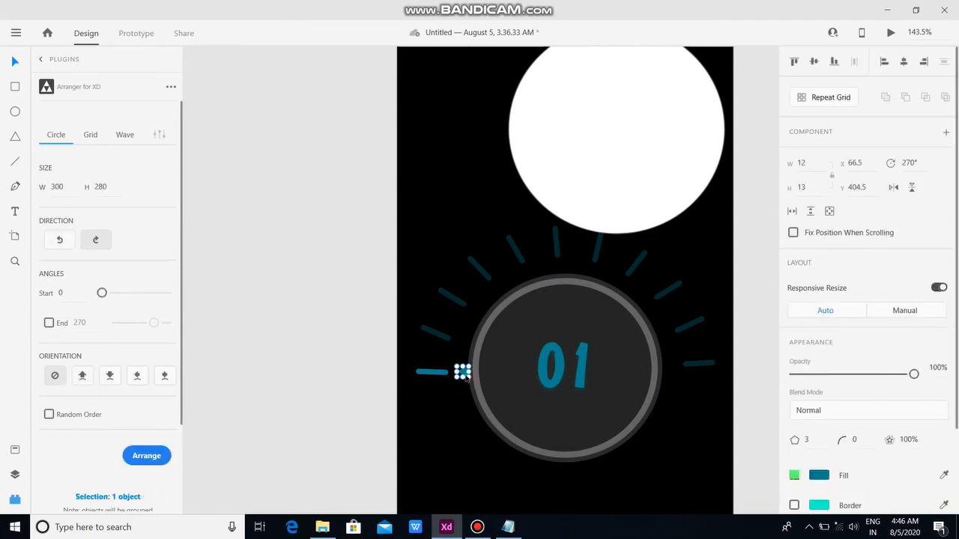
{"action": "left_click", "coordinate": [470, 355], "text": "shift"}
{"action": "left_click", "coordinate": [482, 360], "text": "shift"}
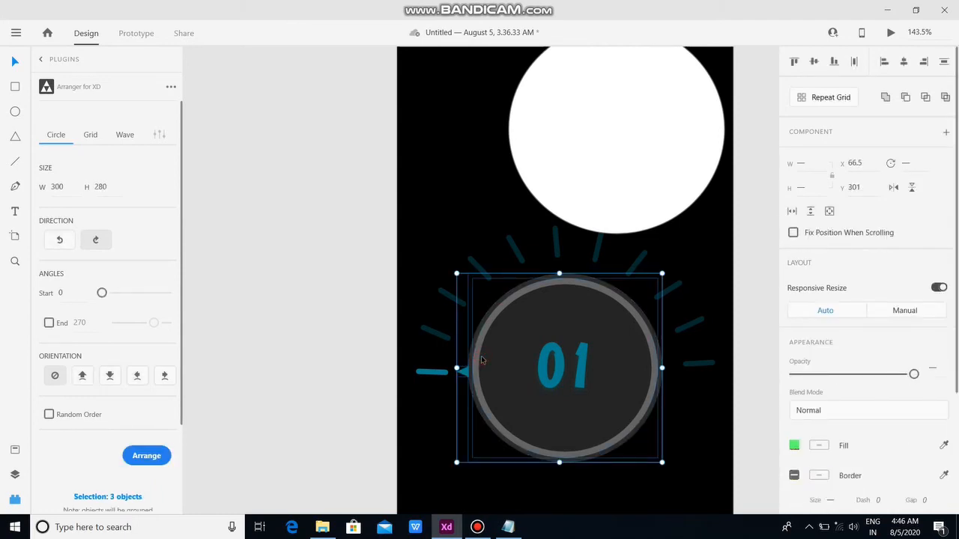
{"action": "left_click", "coordinate": [544, 372], "text": "shift"}
{"action": "key", "text": "ctrl+g"}
Move the white ellipse back down over the dial
{"action": "left_click", "coordinate": [616, 157]}
{"action": "left_click_drag", "start_coordinate": [616, 157], "coordinate": [567, 407]}
{"action": "key", "text": "Down"}
{"action": "key", "text": "Down"}
{"action": "key", "text": "Down"}
{"action": "key", "text": "Down"}
{"action": "key", "text": "Down"}
{"action": "key", "text": "Down"}
{"action": "key", "text": "Down"}
{"action": "key", "text": "Down"}
{"action": "key", "text": "Down"}
{"action": "key", "text": "Down"}
{"action": "key", "text": "Down"}
{"action": "key", "text": "Down"}
{"action": "key", "text": "Down"}
{"action": "key", "text": "Down"}
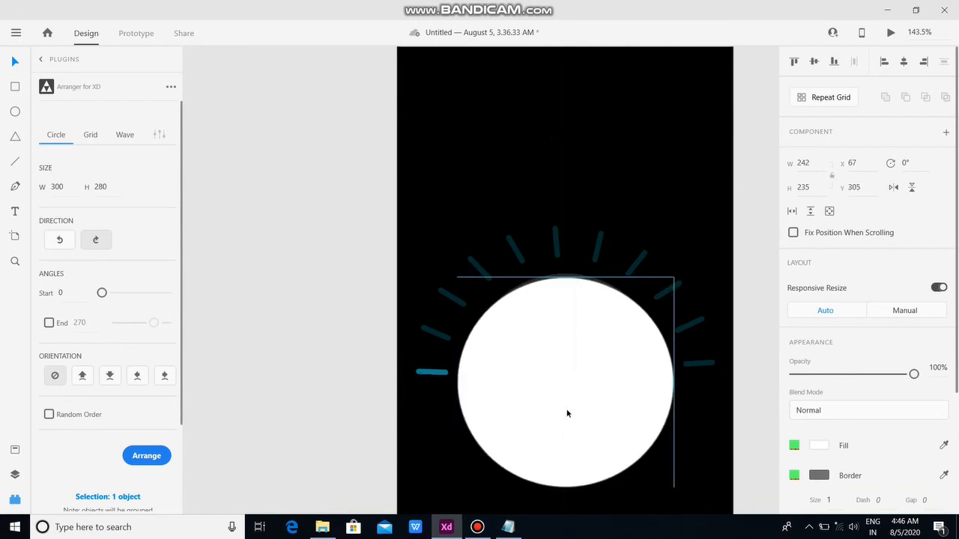
Bring the dial group in front of the white ellipse and centre the ellipse behind it at X 67, Y 289
{"action": "left_click", "coordinate": [575, 275]}
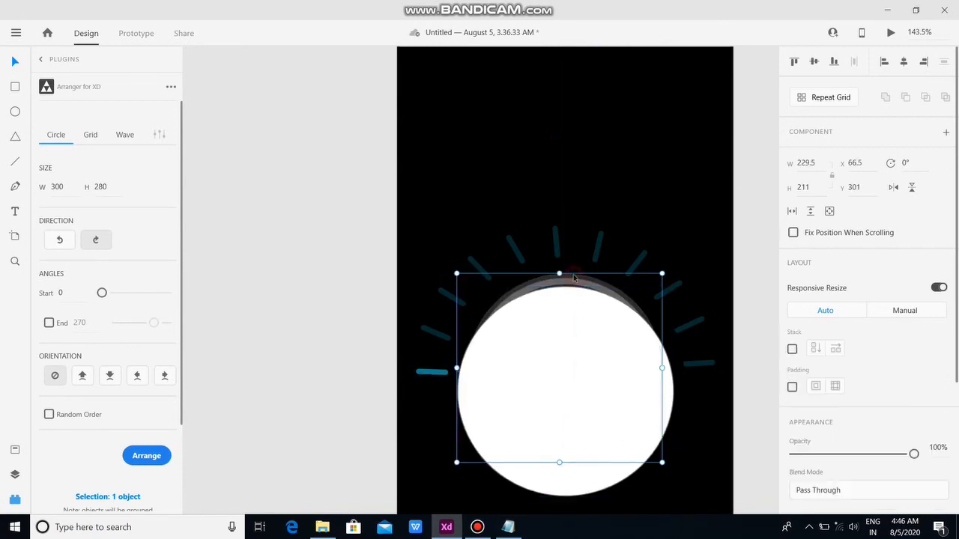
{"action": "right_click", "coordinate": [575, 277]}
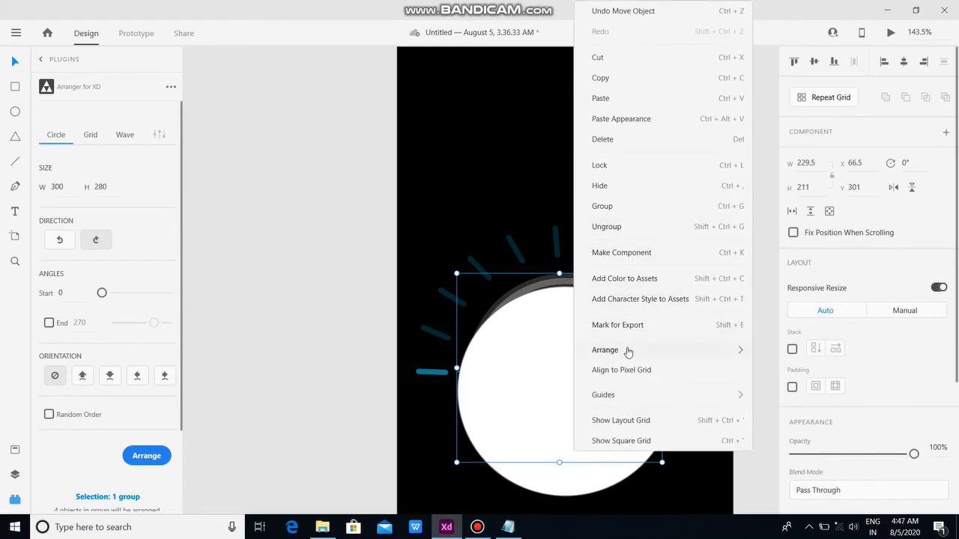
{"action": "mouse_move", "coordinate": [683, 351]}
{"action": "left_click", "coordinate": [820, 350]}
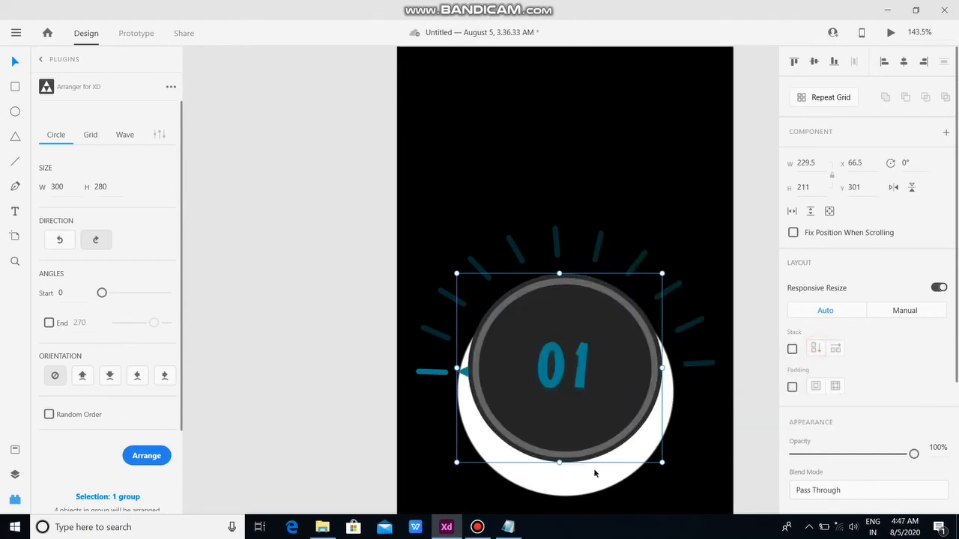
{"action": "left_click_drag", "start_coordinate": [598, 476], "coordinate": [597, 455]}
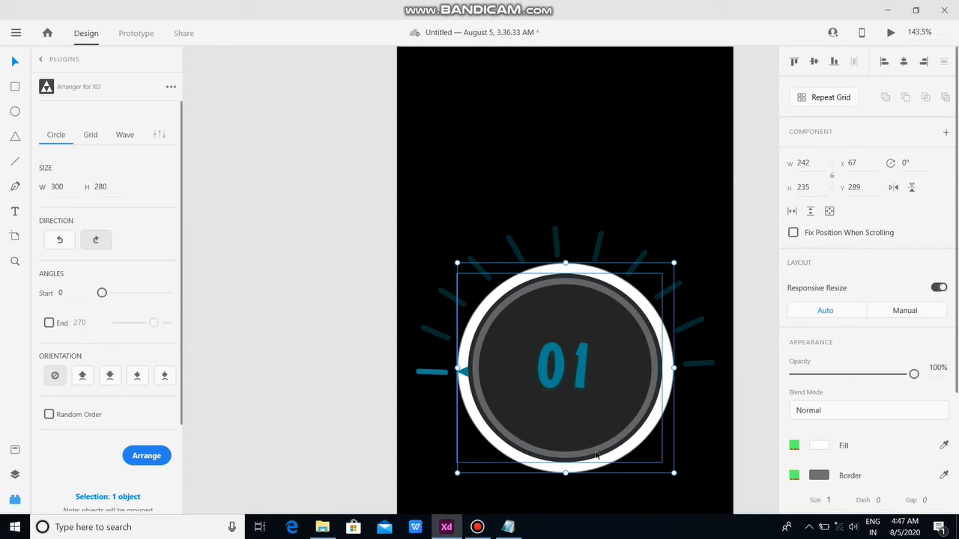
{"action": "left_click", "coordinate": [701, 434]}
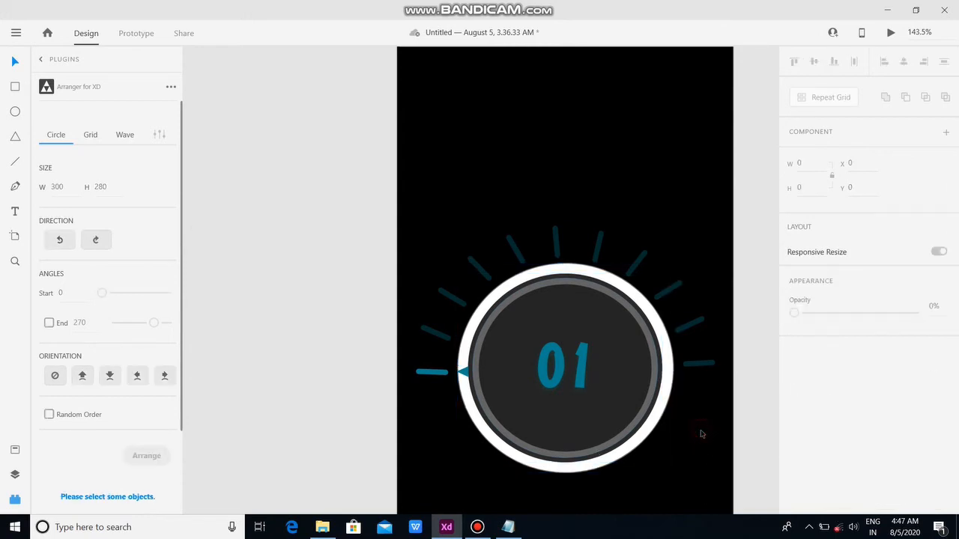
Reduce the white ellipse's opacity to 5% to make a faint halo around the dial
{"action": "left_click", "coordinate": [663, 413]}
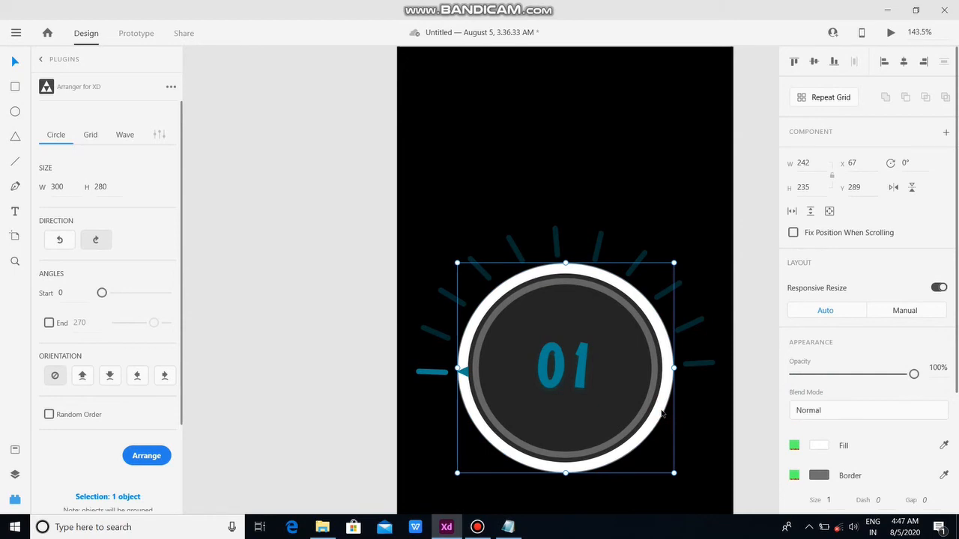
{"action": "left_click_drag", "start_coordinate": [913, 374], "coordinate": [800, 378]}
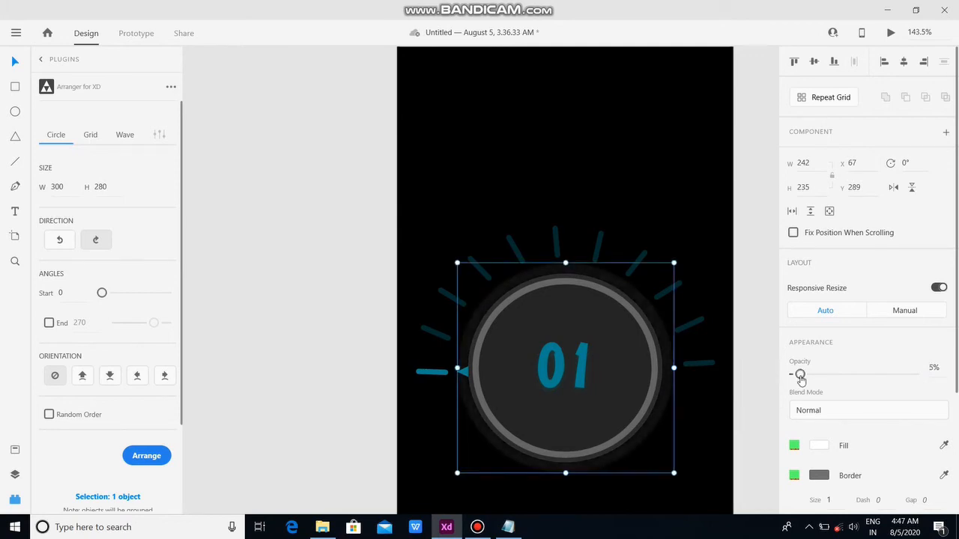
{"action": "scroll", "coordinate": [579, 334], "scroll_direction": "down", "scroll_amount": 4}
{"action": "left_click", "coordinate": [554, 167]}
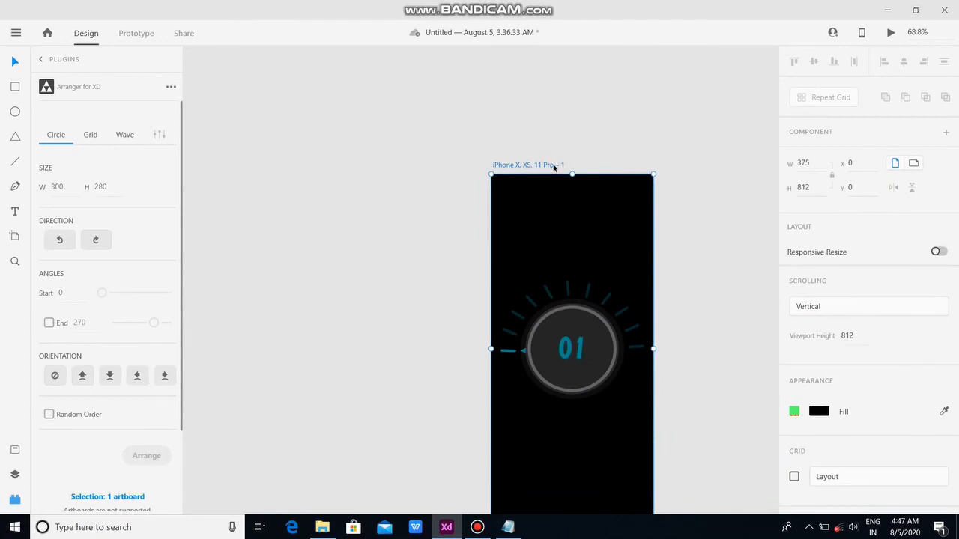
{"action": "scroll", "coordinate": [596, 356], "scroll_direction": "up", "scroll_amount": 3}
Enable a black #000000 shadow on the grouped dial circle that has the size 7 border
{"action": "left_click", "coordinate": [597, 357]}
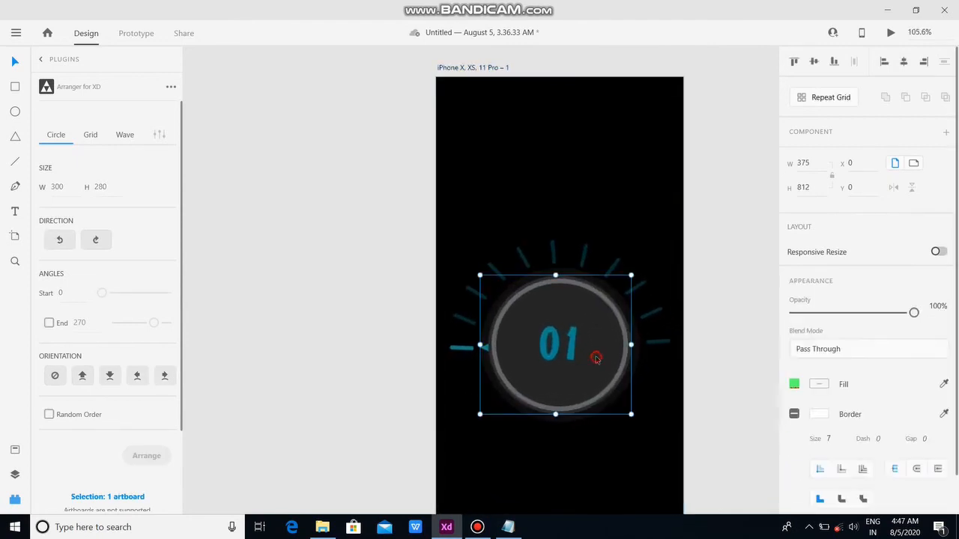
{"action": "scroll", "coordinate": [899, 453], "scroll_direction": "down", "scroll_amount": 3}
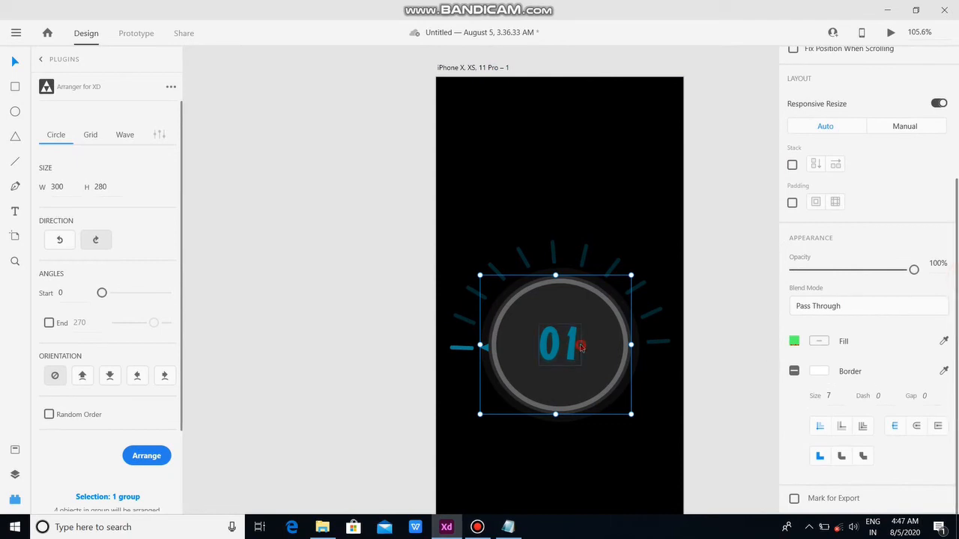
{"action": "double_click", "coordinate": [605, 330]}
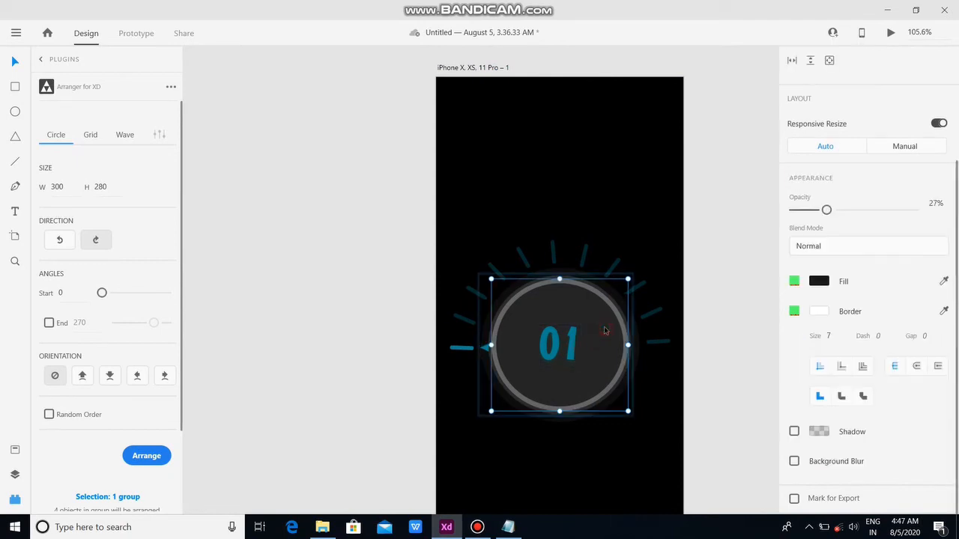
{"action": "left_click", "coordinate": [795, 433]}
{"action": "left_click", "coordinate": [813, 434]}
{"action": "left_click_drag", "start_coordinate": [775, 404], "coordinate": [779, 333]}
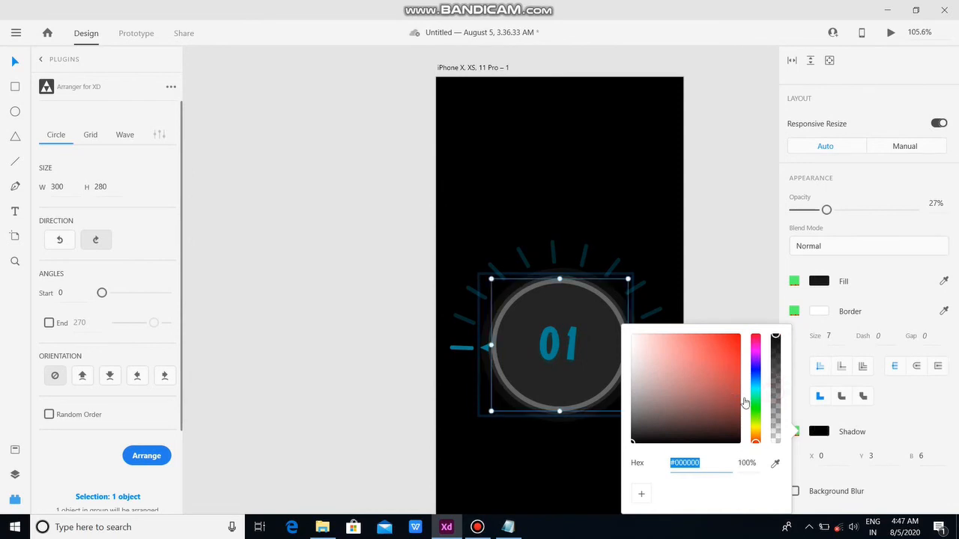
{"action": "left_click_drag", "start_coordinate": [757, 401], "coordinate": [636, 456]}
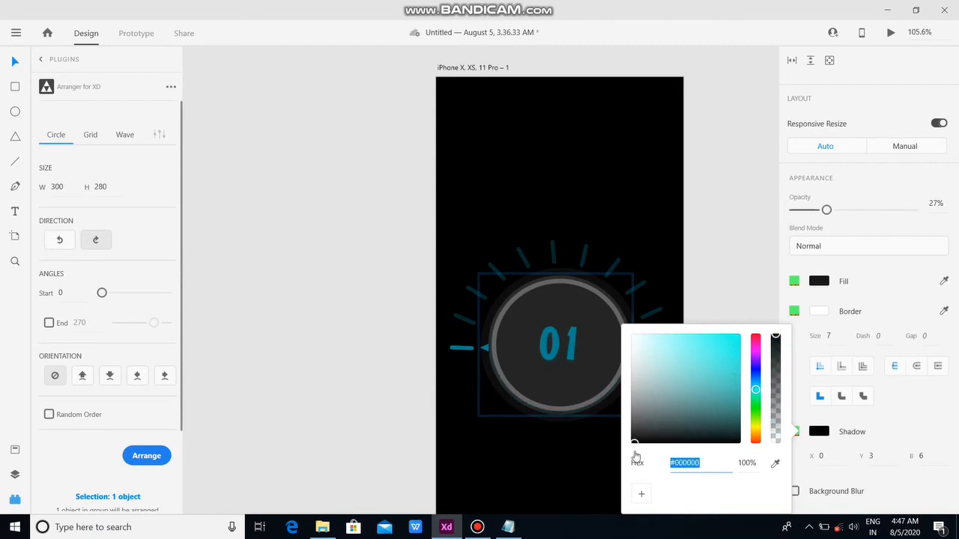
{"action": "left_click", "coordinate": [897, 430]}
{"action": "left_click", "coordinate": [720, 310]}
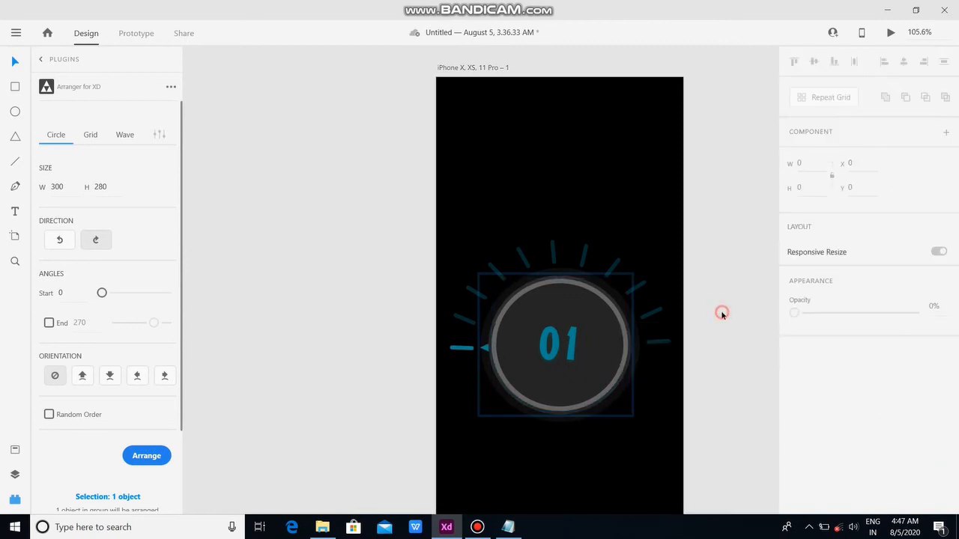
Duplicate the iPhone X, XS, 11 Pro – 1 artboard
{"action": "scroll", "coordinate": [640, 300], "scroll_direction": "down", "scroll_amount": 3}
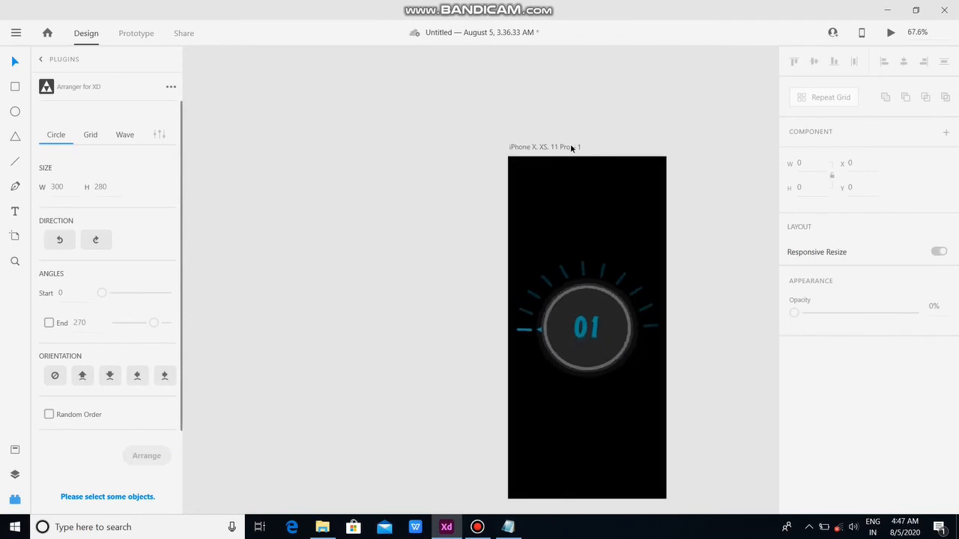
{"action": "left_click", "coordinate": [570, 147]}
{"action": "key", "text": "ctrl+d"}
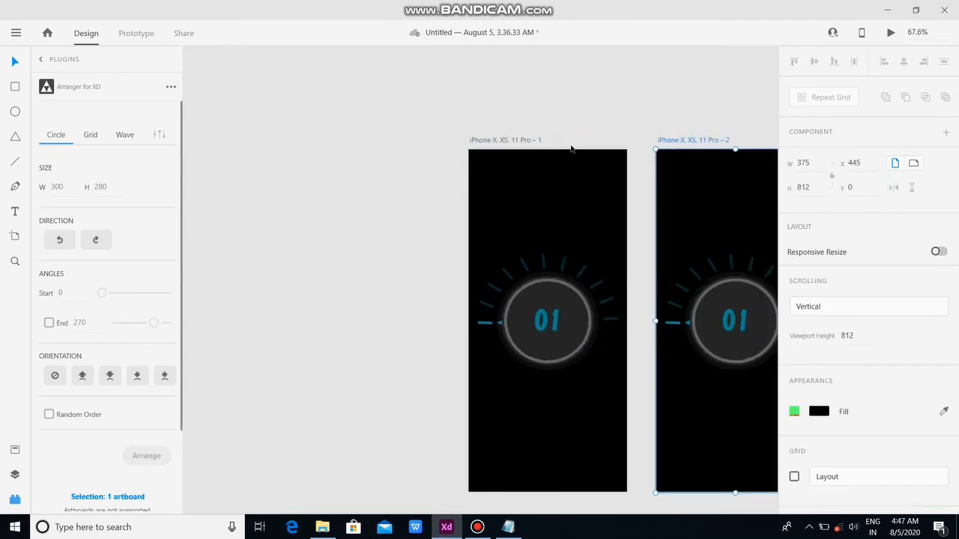
Change the dial number on the duplicated artboard to "02"
{"action": "double_click", "coordinate": [488, 279]}
{"action": "double_click", "coordinate": [488, 278]}
{"action": "key", "text": "BackSpace"}
{"action": "type", "text": "2"}
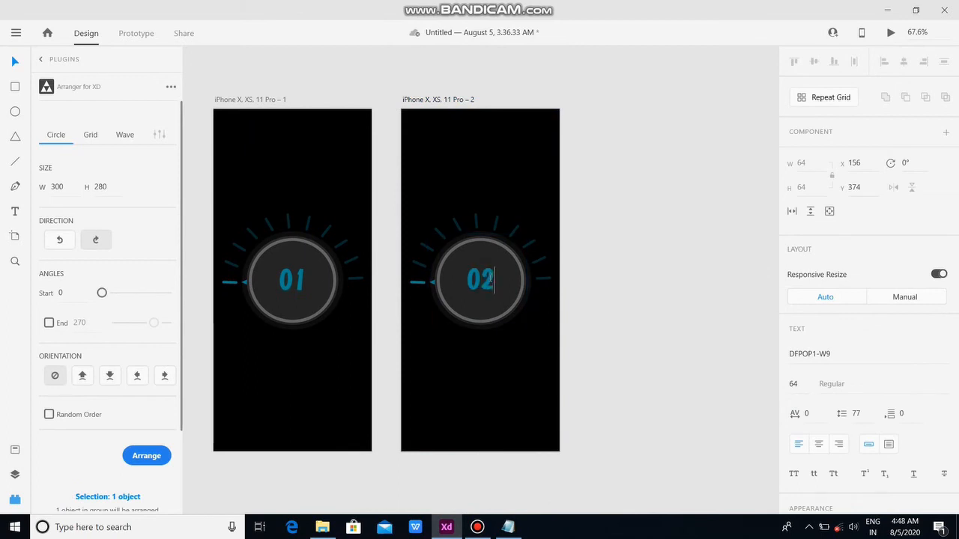
{"action": "key", "text": "Escape"}
Move the triangle on the second artboard up to Y 371.5, beside the second bar
{"action": "left_click", "coordinate": [432, 281]}
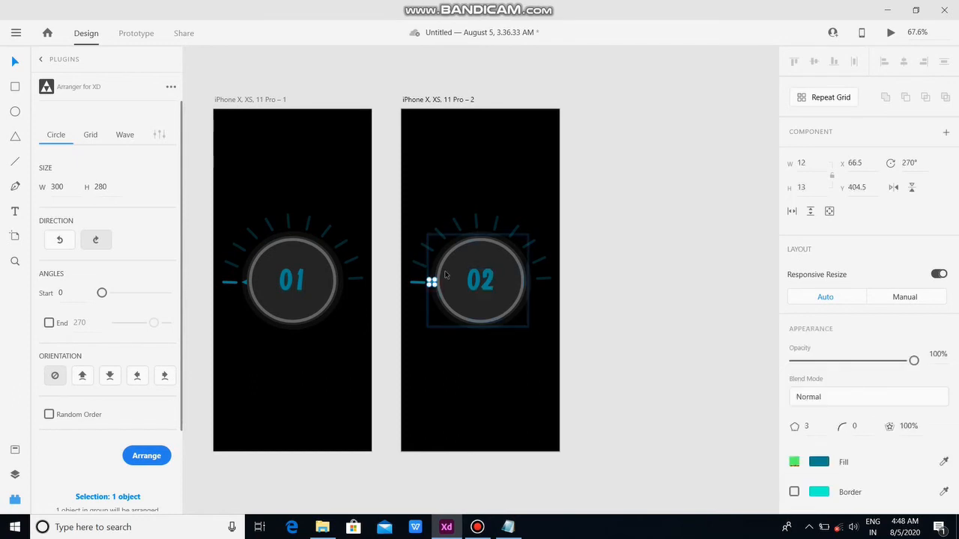
{"action": "key", "text": "Up"}
{"action": "key", "text": "Up"}
{"action": "key", "text": "Up"}
{"action": "key", "text": "Up"}
{"action": "key", "text": "Up"}
{"action": "key", "text": "Up"}
{"action": "key", "text": "Up"}
{"action": "key", "text": "Up"}
{"action": "key", "text": "Up"}
{"action": "key", "text": "Up"}
{"action": "key", "text": "Up"}
{"action": "key", "text": "Up"}
{"action": "key", "text": "Up"}
{"action": "key", "text": "Up"}
{"action": "key", "text": "Up"}
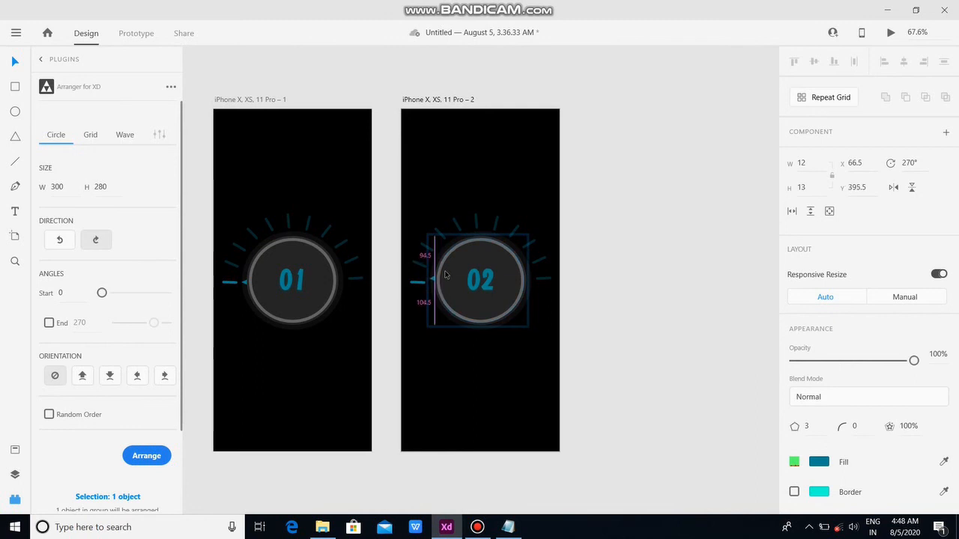
{"action": "key", "text": "Up"}
{"action": "key", "text": "Up"}
{"action": "key", "text": "Up"}
{"action": "key", "text": "Up"}
{"action": "key", "text": "Up"}
{"action": "key", "text": "Up"}
{"action": "key", "text": "Up"}
{"action": "key", "text": "Up"}
{"action": "key", "text": "Up"}
{"action": "key", "text": "Up"}
{"action": "key", "text": "Up"}
{"action": "key", "text": "Up"}
{"action": "key", "text": "Up"}
{"action": "key", "text": "Up"}
{"action": "key", "text": "Up"}
{"action": "key", "text": "Up"}
{"action": "key", "text": "Up"}
{"action": "key", "text": "Up"}
Rotate the triangle to 289° to point at the second bar and nudge it to Y 371.71
{"action": "scroll", "coordinate": [445, 281], "scroll_direction": "up", "scroll_amount": 5}
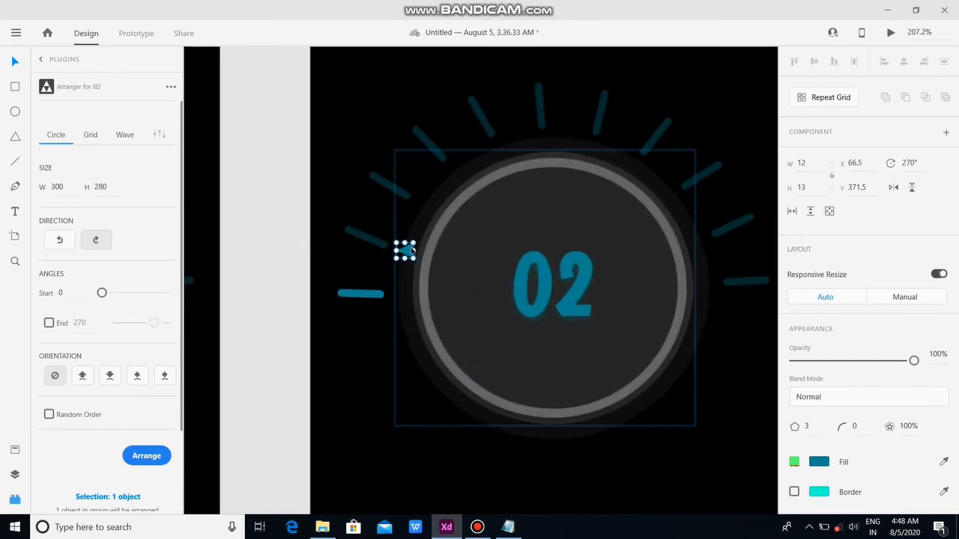
{"action": "left_click_drag", "start_coordinate": [414, 242], "coordinate": [411, 258]}
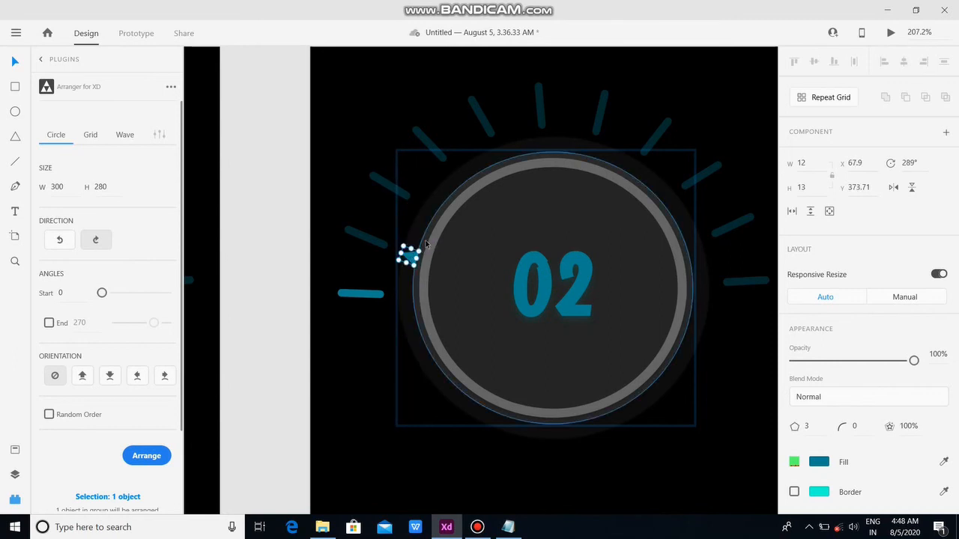
{"action": "key", "text": "Up"}
{"action": "key", "text": "Up"}
{"action": "key", "text": "Up"}
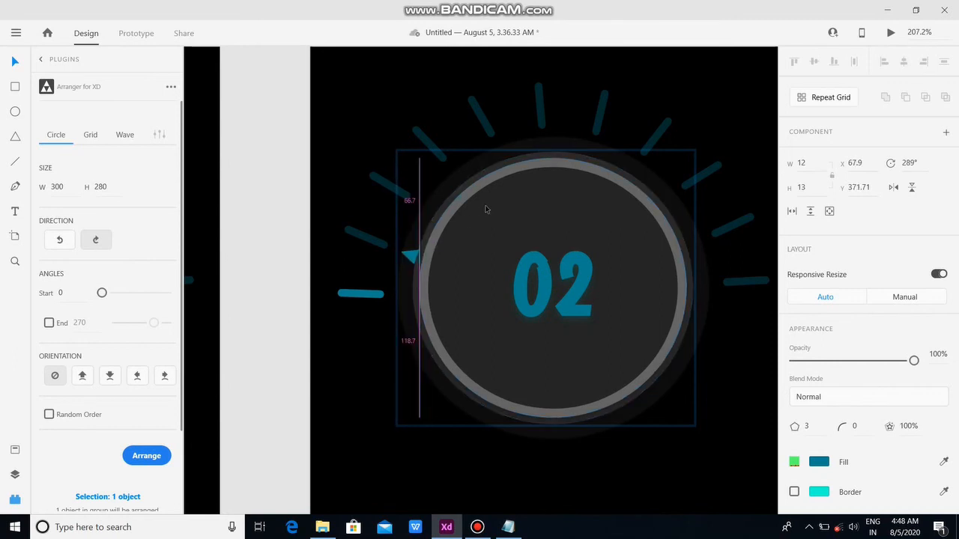
{"action": "key", "text": "Down"}
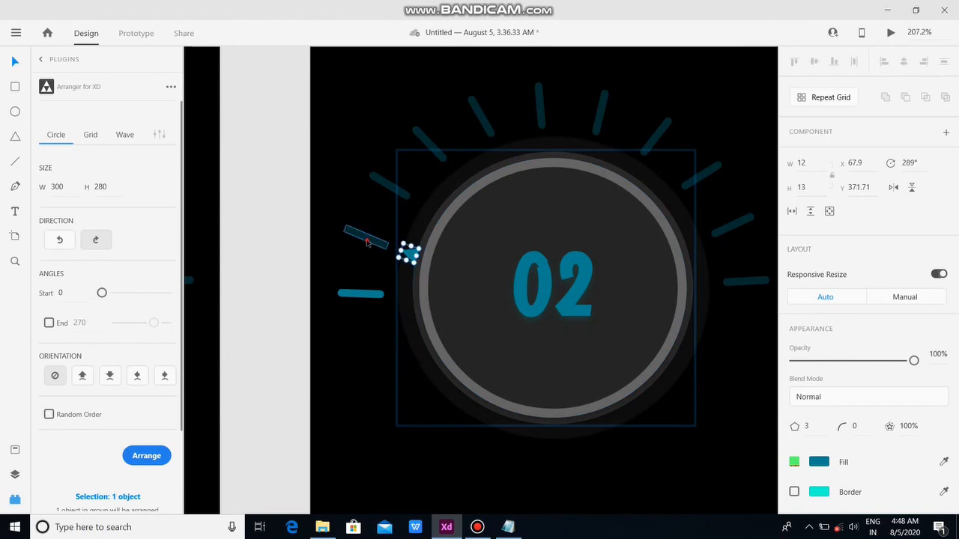
Set the opacity of the second bar on the second artboard to 100%
{"action": "left_click", "coordinate": [375, 241]}
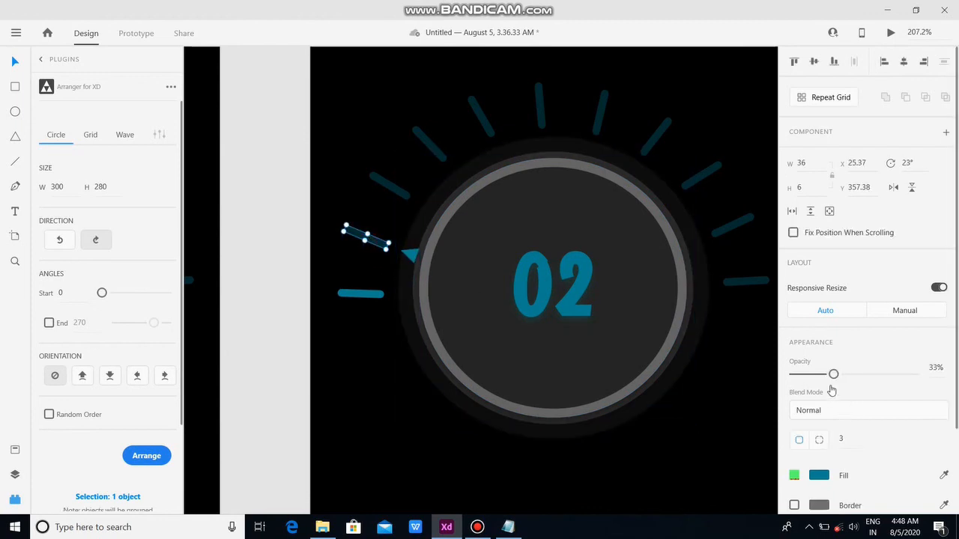
{"action": "left_click_drag", "start_coordinate": [833, 374], "coordinate": [914, 374]}
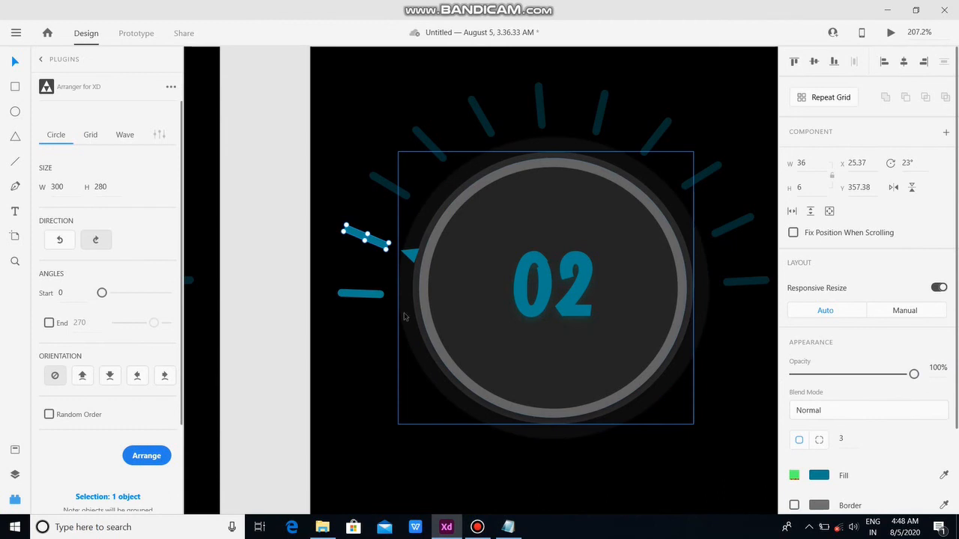
{"action": "left_click", "coordinate": [370, 340]}
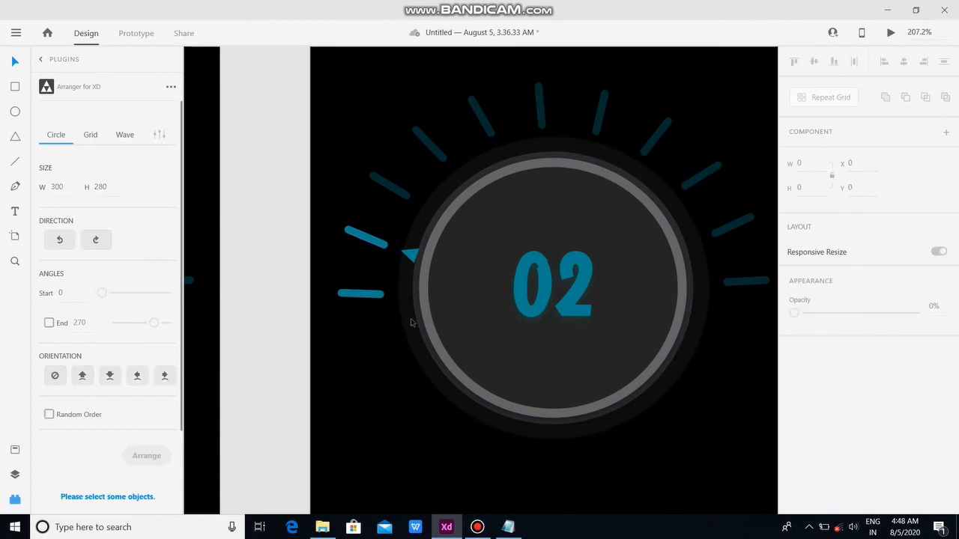
{"action": "key", "text": "ctrl+0"}
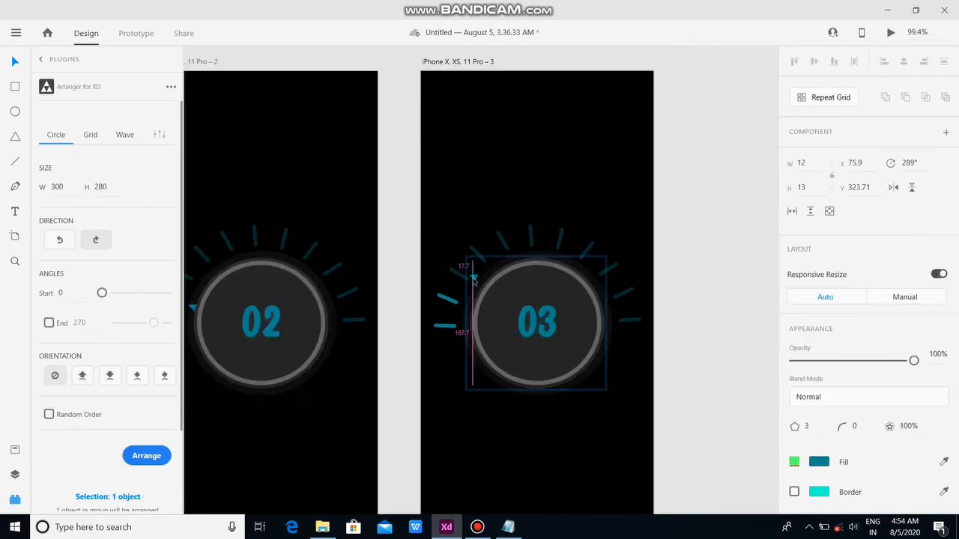
Move the triangle on the third artboard beside the third bar and rotate it to 300° to point at that bar
{"action": "left_click_drag", "start_coordinate": [473, 286], "coordinate": [474, 290]}
{"action": "scroll", "coordinate": [475, 291], "scroll_direction": "up", "scroll_amount": 5}
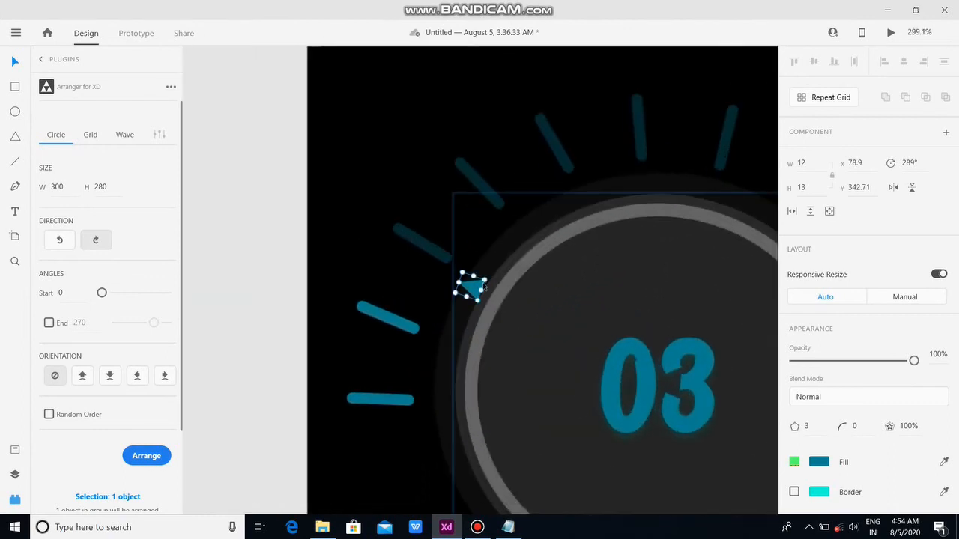
{"action": "left_click_drag", "start_coordinate": [486, 279], "coordinate": [483, 284]}
{"action": "key", "text": "ctrl+z"}
{"action": "key", "text": "Up"}
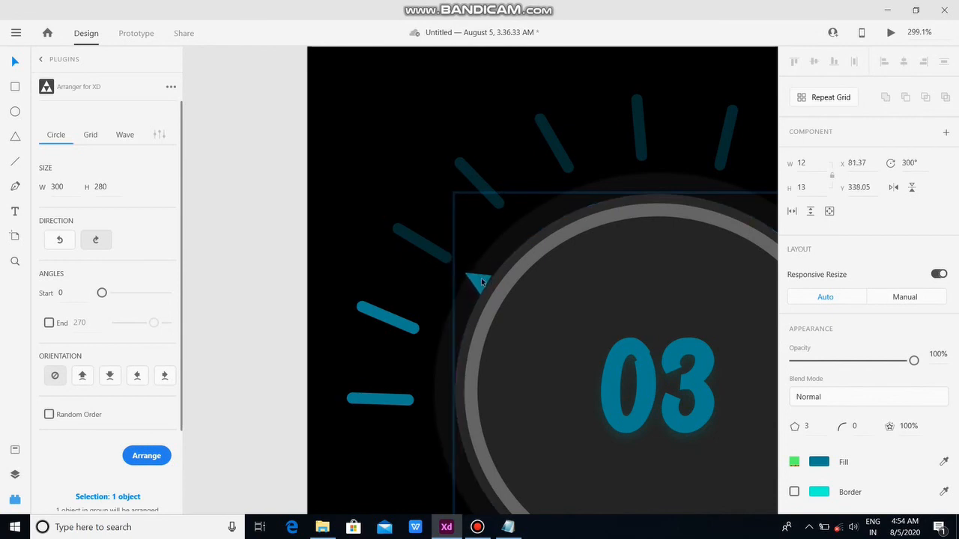
{"action": "key", "text": "Down"}
Raise the opacity of the third bar on the third artboard to match the two lit bars
{"action": "left_click", "coordinate": [449, 259]}
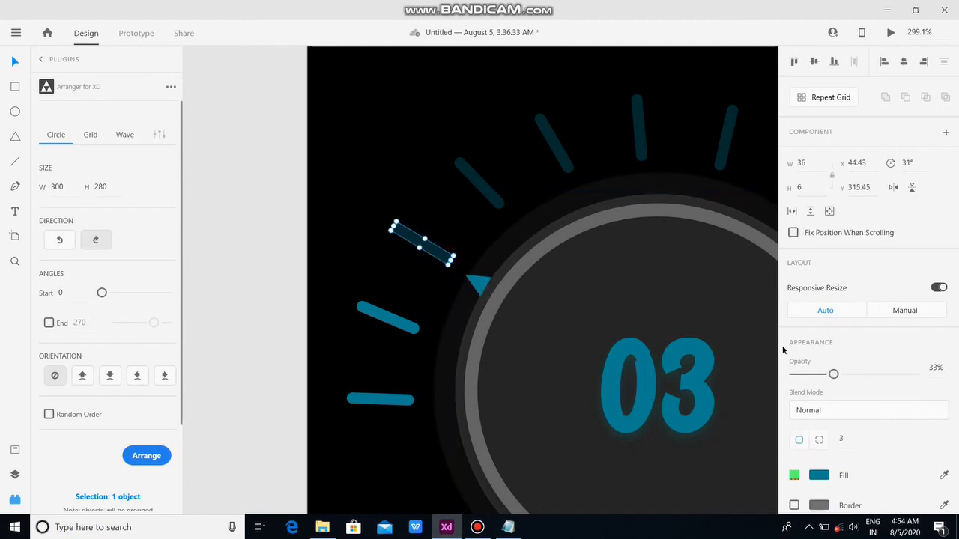
{"action": "left_click", "coordinate": [419, 200]}
{"action": "scroll", "coordinate": [419, 201], "scroll_direction": "down", "scroll_amount": 10}
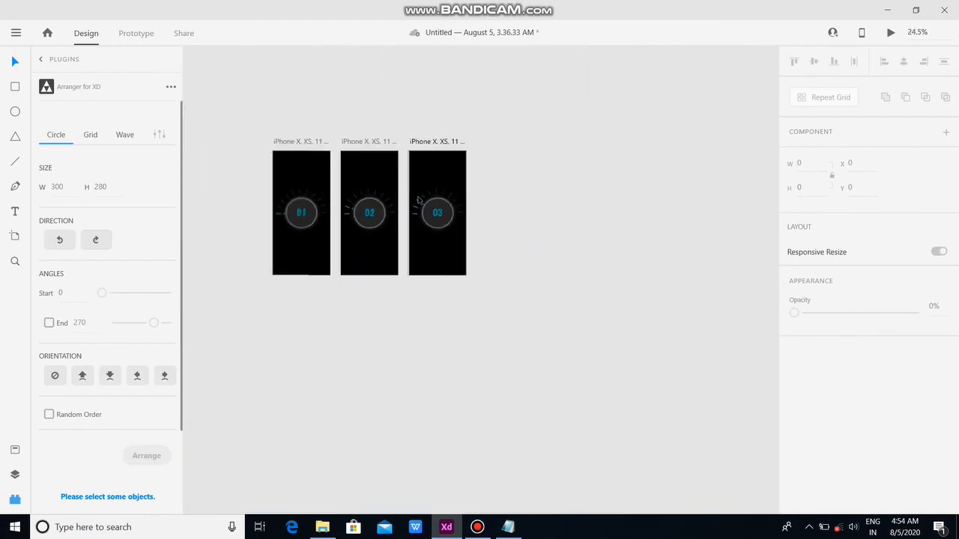
{"action": "scroll", "coordinate": [263, 152], "scroll_direction": "up", "scroll_amount": 4}
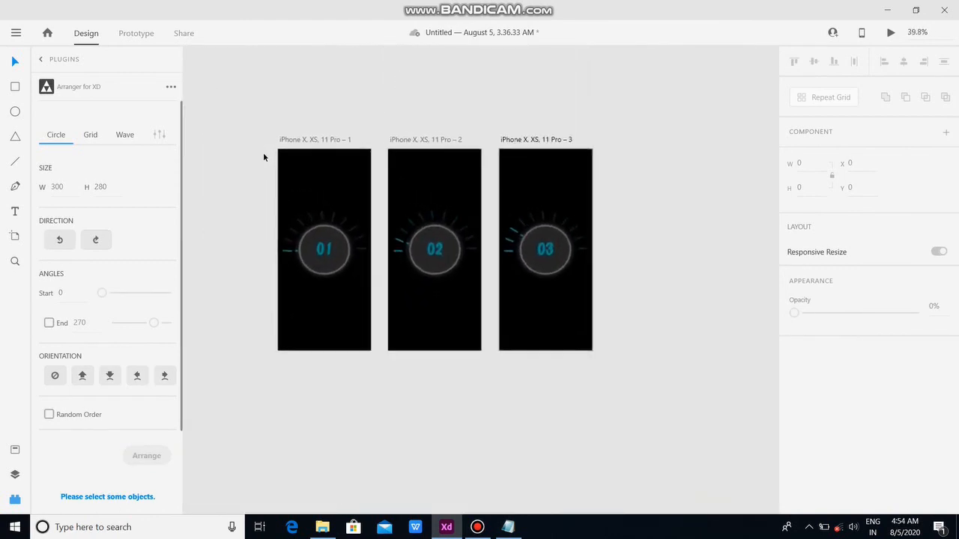
{"action": "scroll", "coordinate": [263, 156], "scroll_direction": "down", "scroll_amount": 1}
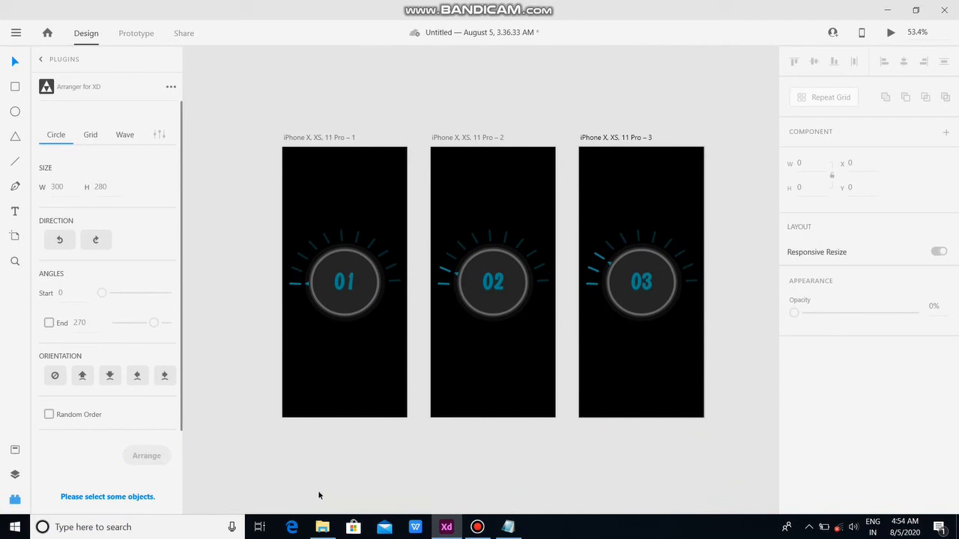
Switch to Notepad and replace the note with "similarly u can make it for all the marks from 01 to as much u want/.........."
{"action": "left_click", "coordinate": [497, 530]}
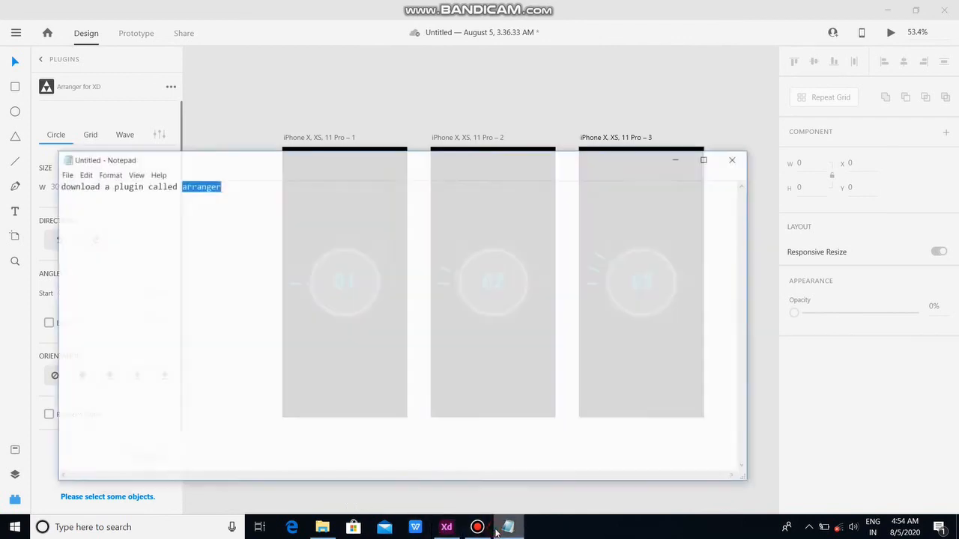
{"action": "key", "text": "BackSpace"}
{"action": "key", "text": "BackSpace"}
{"action": "key", "text": "BackSpace"}
{"action": "key", "text": "BackSpace"}
{"action": "key", "text": "BackSpace"}
{"action": "key", "text": "BackSpace"}
{"action": "key", "text": "BackSpace"}
{"action": "key", "text": "BackSpace"}
{"action": "key", "text": "BackSpace"}
{"action": "key", "text": "BackSpace"}
{"action": "key", "text": "BackSpace"}
{"action": "key", "text": "BackSpace"}
{"action": "key", "text": "BackSpace"}
{"action": "key", "text": "BackSpace"}
{"action": "key", "text": "BackSpace"}
{"action": "key", "text": "BackSpace"}
{"action": "key", "text": "BackSpace"}
{"action": "key", "text": "BackSpace"}
{"action": "key", "text": "BackSpace"}
{"action": "key", "text": "BackSpace"}
{"action": "key", "text": "BackSpace"}
{"action": "type", "text": "similarly u can make it fo"}
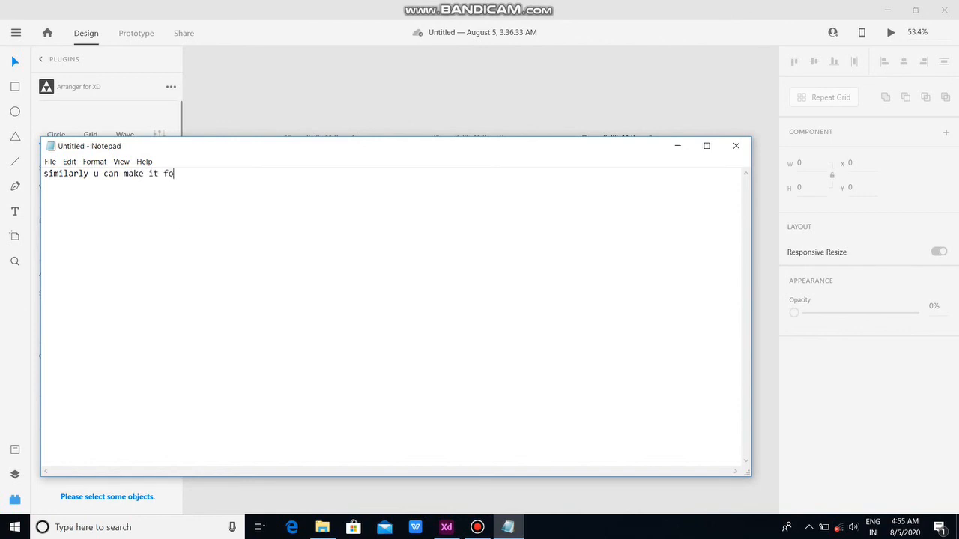
{"action": "type", "text": "r all the marks from 01 to as much u want/.........."}
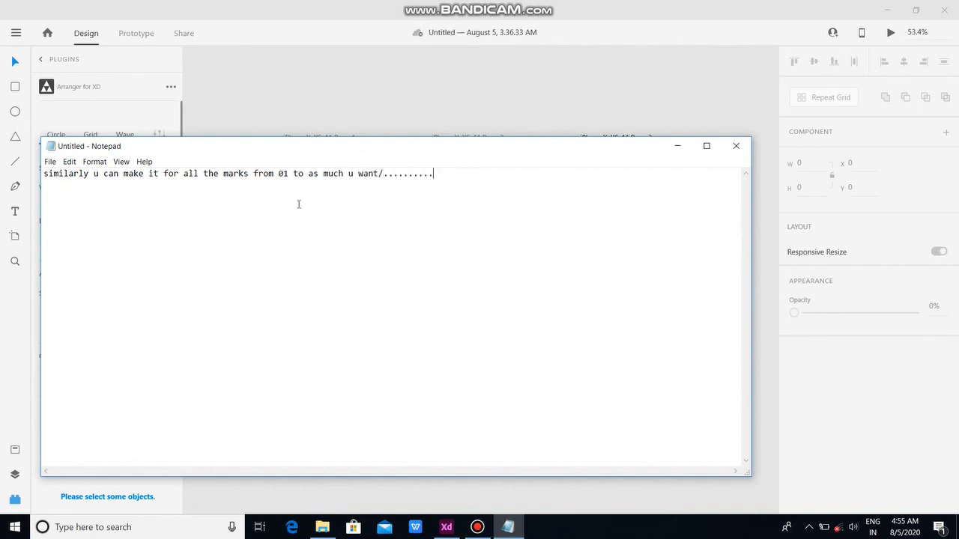
Minimize the note, return to Adobe XD and switch to Prototype mode
{"action": "left_click", "coordinate": [678, 145]}
{"action": "left_click", "coordinate": [307, 115]}
{"action": "key", "text": "ctrl+Tab"}
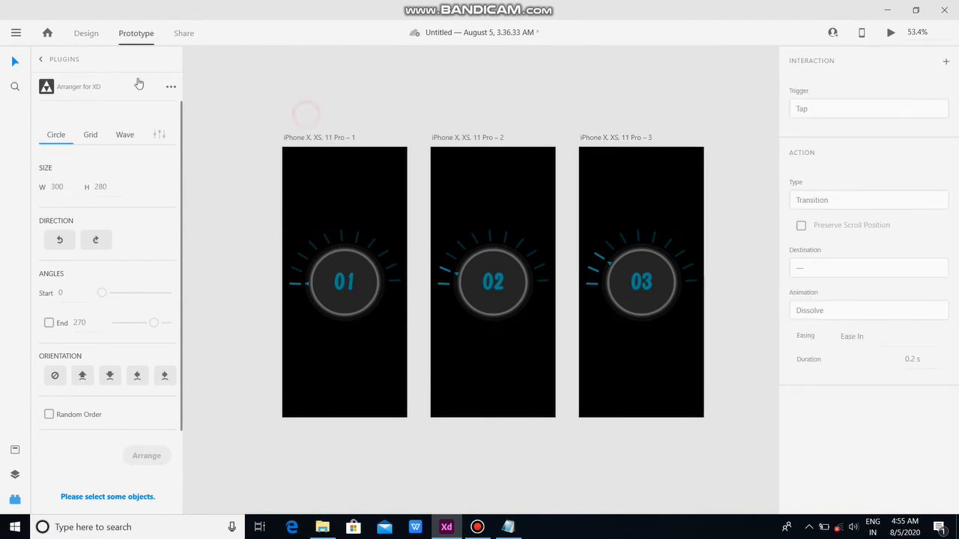
{"action": "left_click", "coordinate": [87, 36]}
{"action": "left_click", "coordinate": [131, 35]}
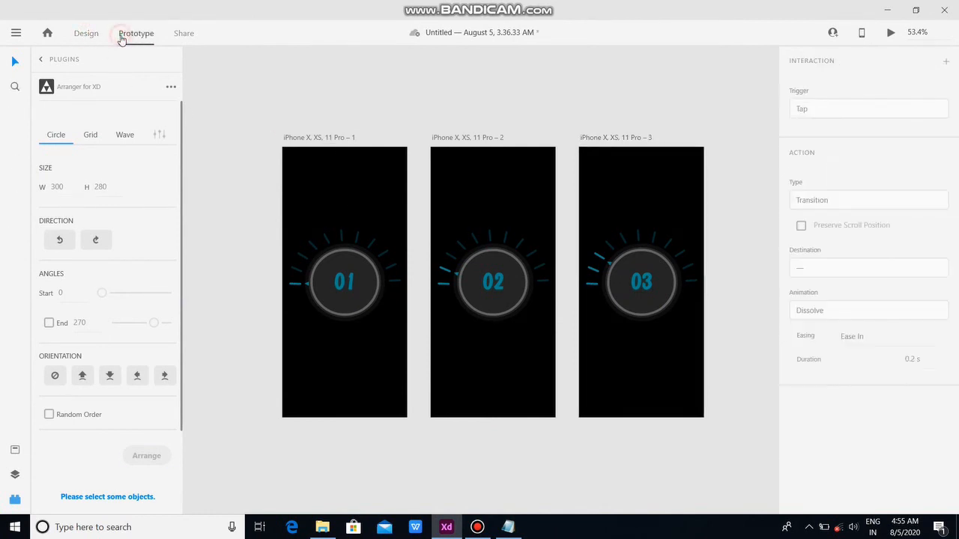
Link the first artboard's dial to iPhone X, XS, 11 Pro – 2 with a Drag trigger, Auto-Animate and Ease In-Out easing
{"action": "left_click", "coordinate": [380, 282]}
{"action": "left_click_drag", "start_coordinate": [382, 283], "coordinate": [438, 286]}
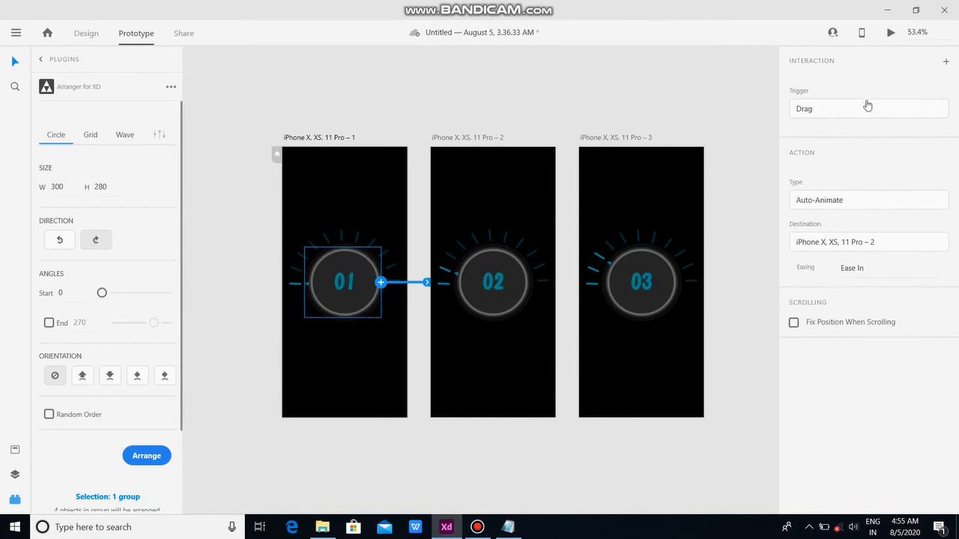
{"action": "left_click", "coordinate": [935, 275]}
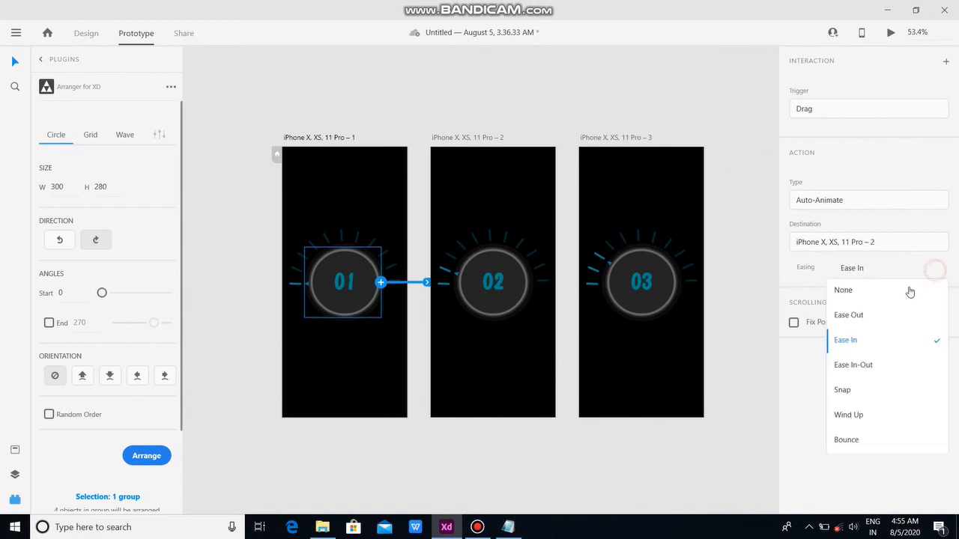
{"action": "left_click", "coordinate": [869, 364]}
Link the second artboard to iPhone X, XS, 11 Pro – 3 with a Drag trigger, Auto-Animate and Ease In-Out easing
{"action": "left_click", "coordinate": [471, 138]}
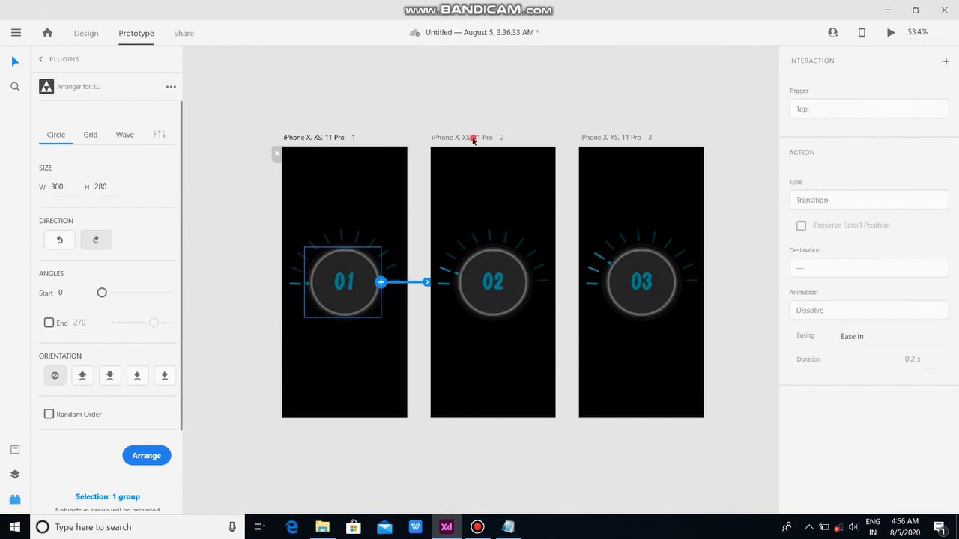
{"action": "left_click_drag", "start_coordinate": [555, 270], "coordinate": [592, 274]}
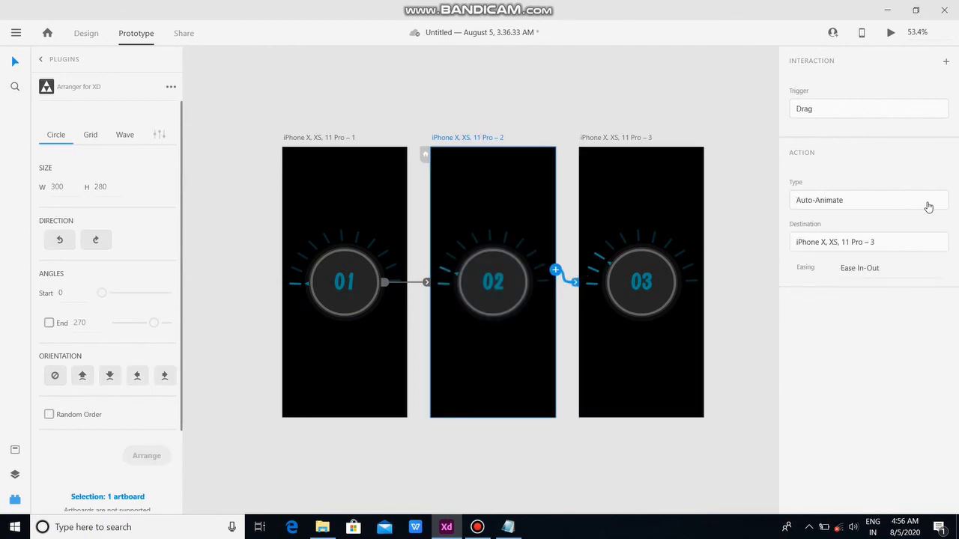
{"action": "left_click", "coordinate": [935, 271]}
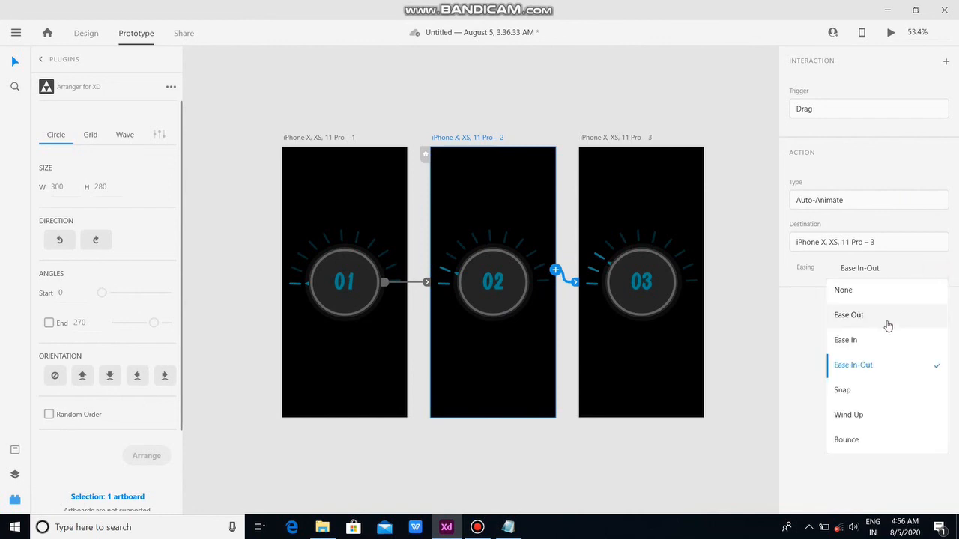
{"action": "left_click", "coordinate": [867, 366]}
{"action": "left_click", "coordinate": [757, 282]}
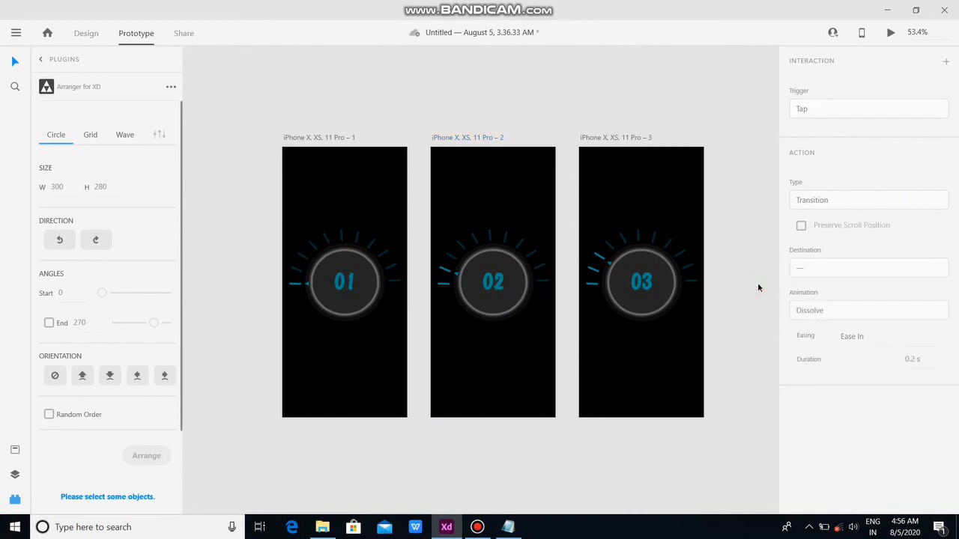
Preview the prototype from the first artboard in a maximized preview window
{"action": "left_click", "coordinate": [342, 138]}
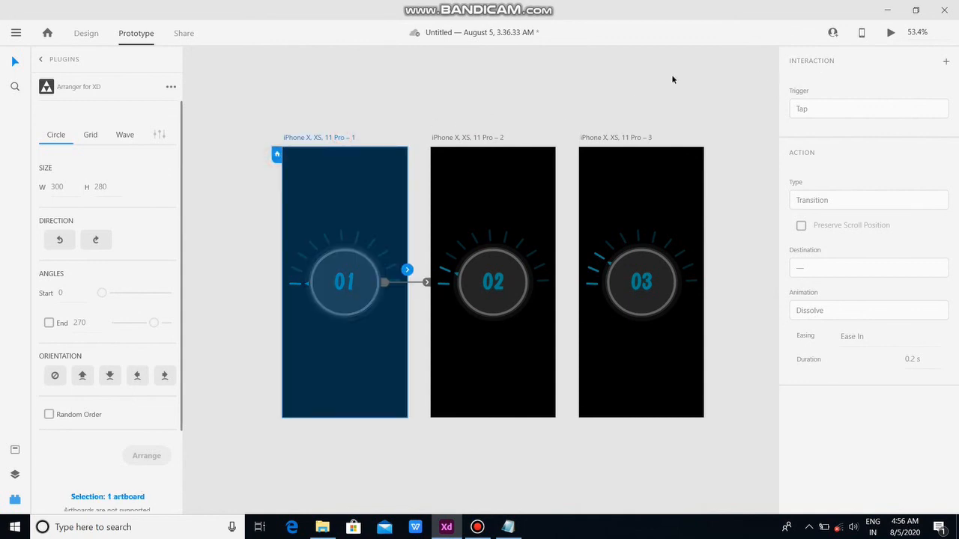
{"action": "left_click", "coordinate": [890, 33]}
{"action": "left_click", "coordinate": [262, 20]}
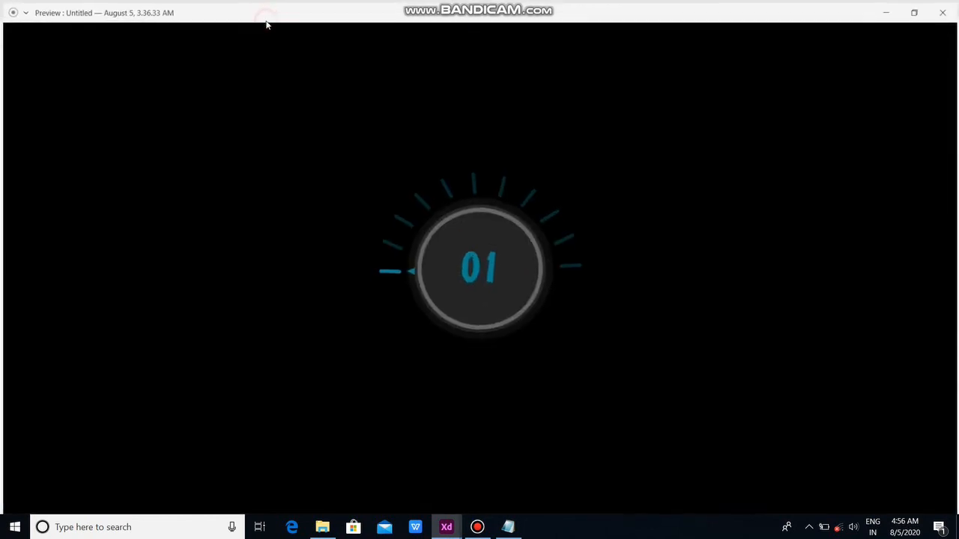